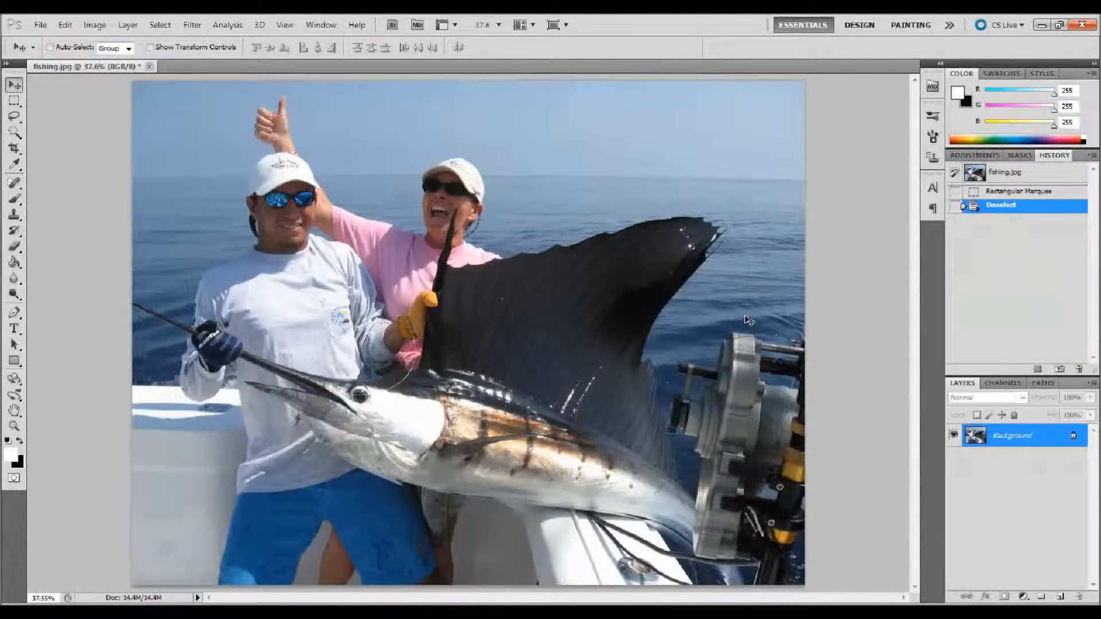
- Duplicate the Background layer of the fishing photo
mouse_move(1044, 440)
mouse_down()
mouse_move(1039, 528)
mouse_move(1036, 426)
mouse_move(1031, 442)
mouse_up()
click(328, 28)
click(328, 27)
mouse_move(1041, 441)
mouse_down()
mouse_move(1060, 594)
mouse_move(1033, 430)
mouse_up()
key(ctrl+j)
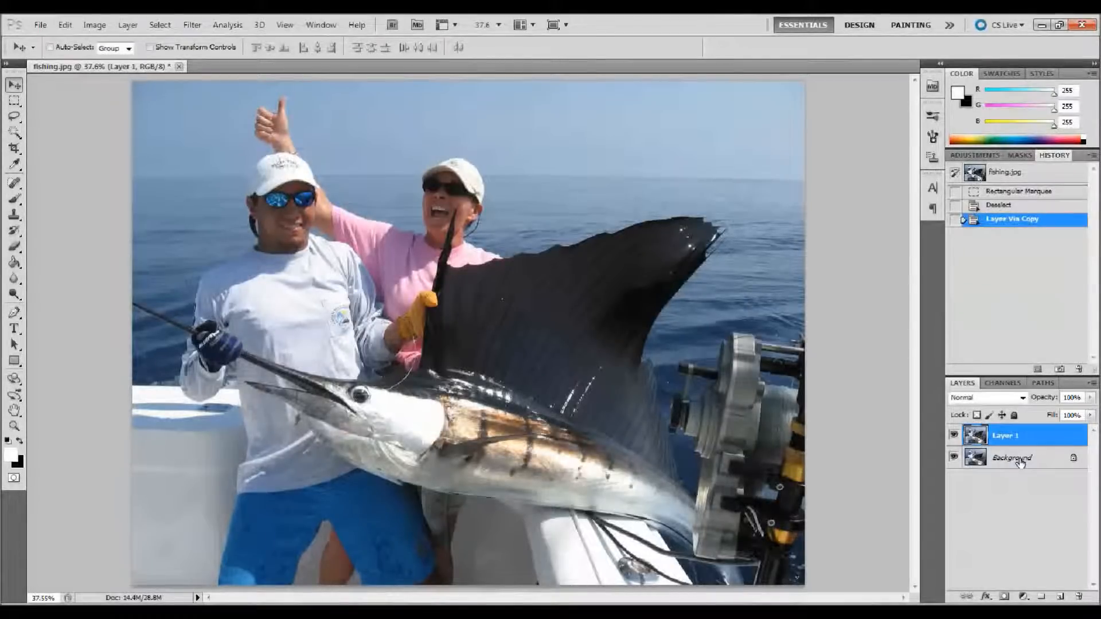
- Hide the Background layer and duplicate Layer 1
click(954, 457)
drag(1036, 441, 1056, 597)
key(ctrl+j)
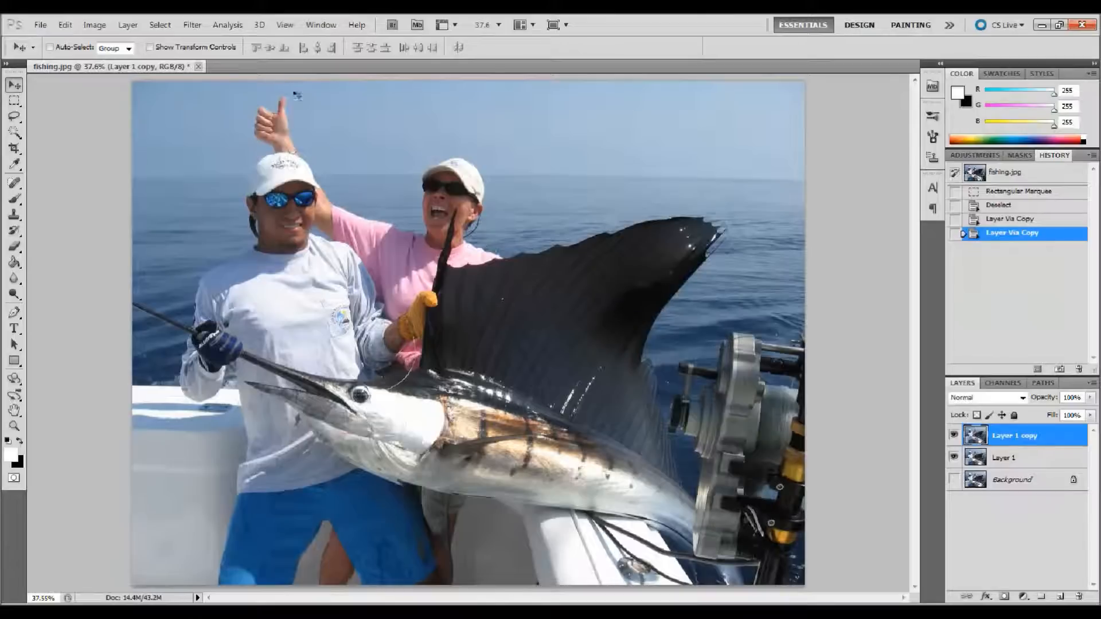
- Apply a High Pass filter with a 4-pixel radius to Layer 1 copy and set its blending mode to Vivid Light
click(186, 29)
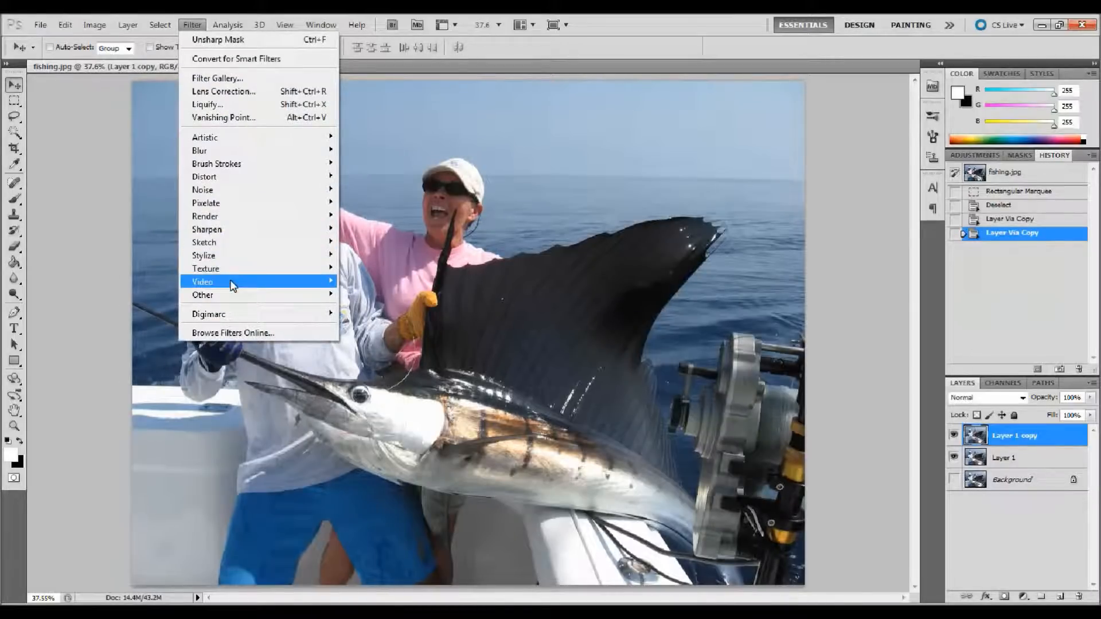
mouse_move(231, 294)
click(361, 307)
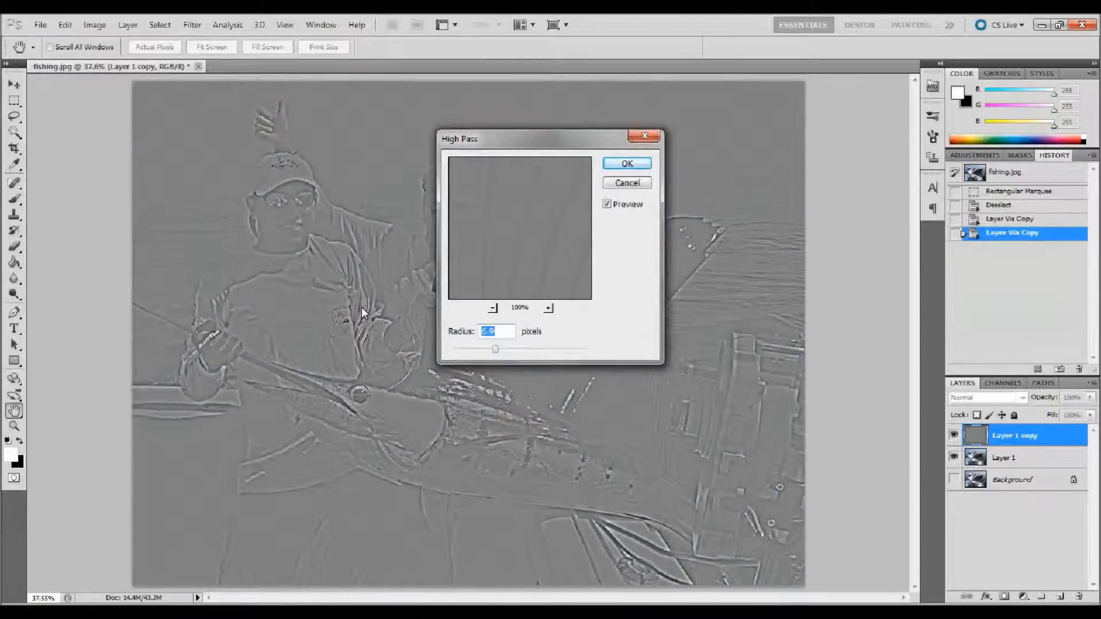
text(4)
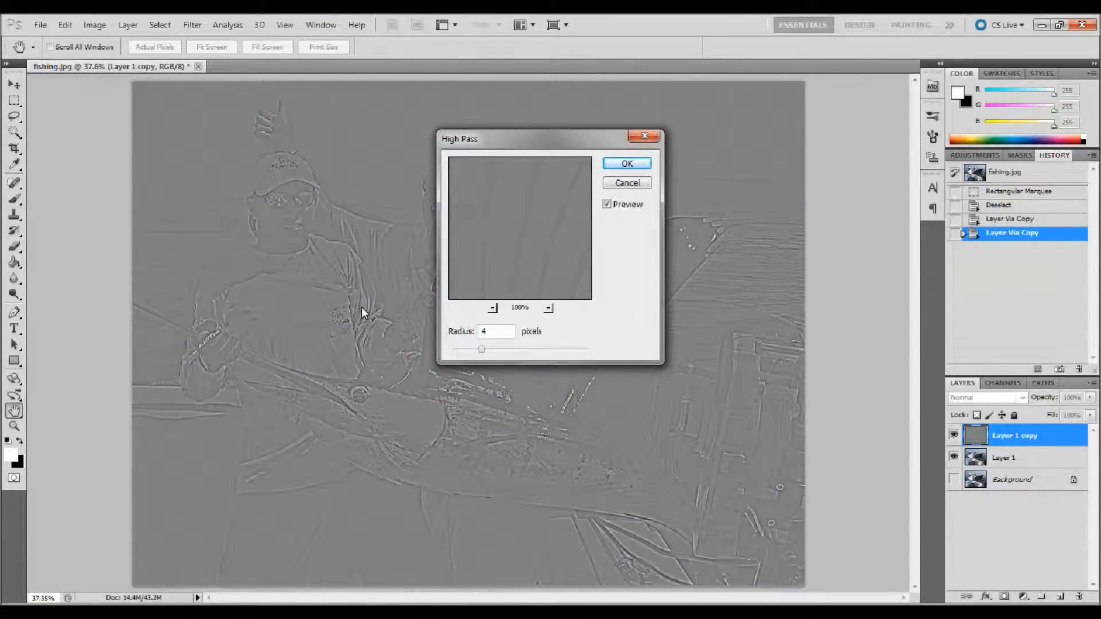
click(628, 163)
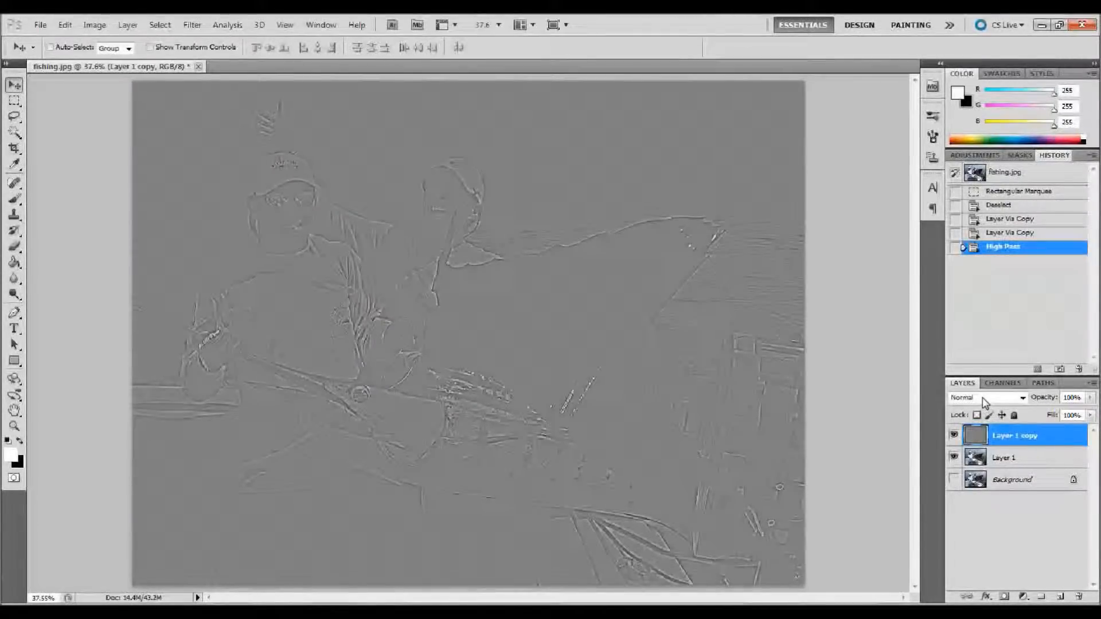
click(999, 397)
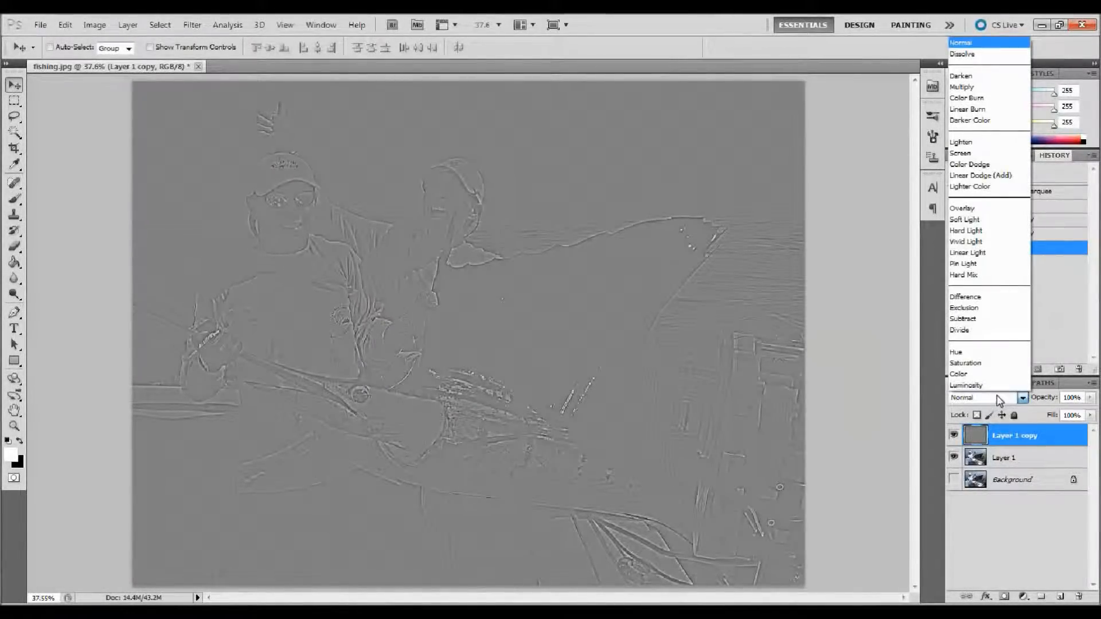
click(974, 242)
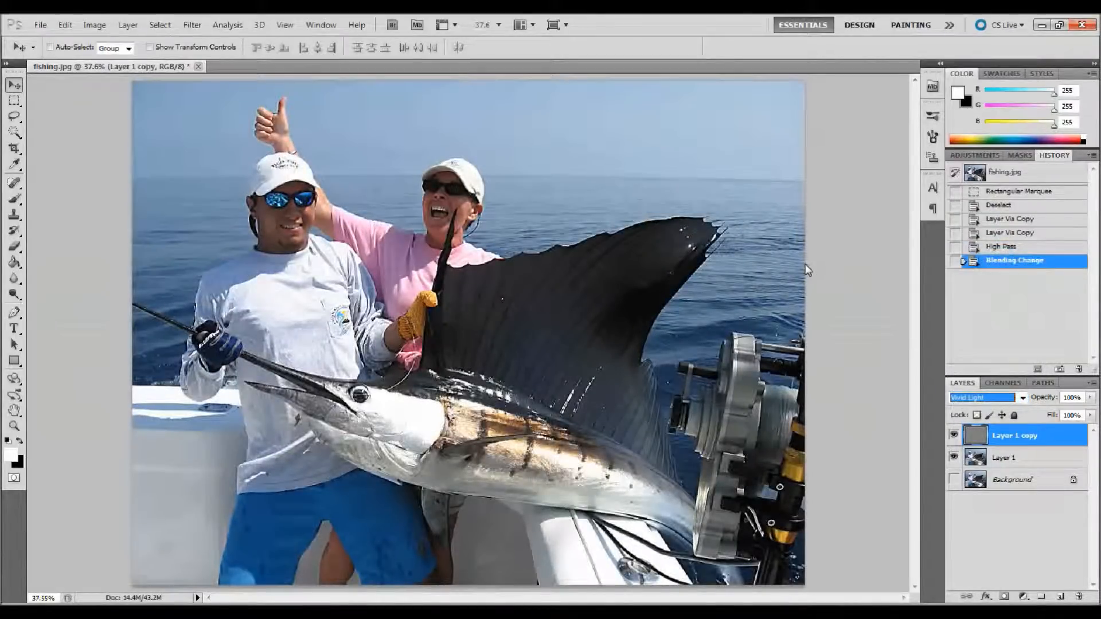
- Merge the Vivid Light copy with Layer 1 into a single layer
shift+click(1014, 459)
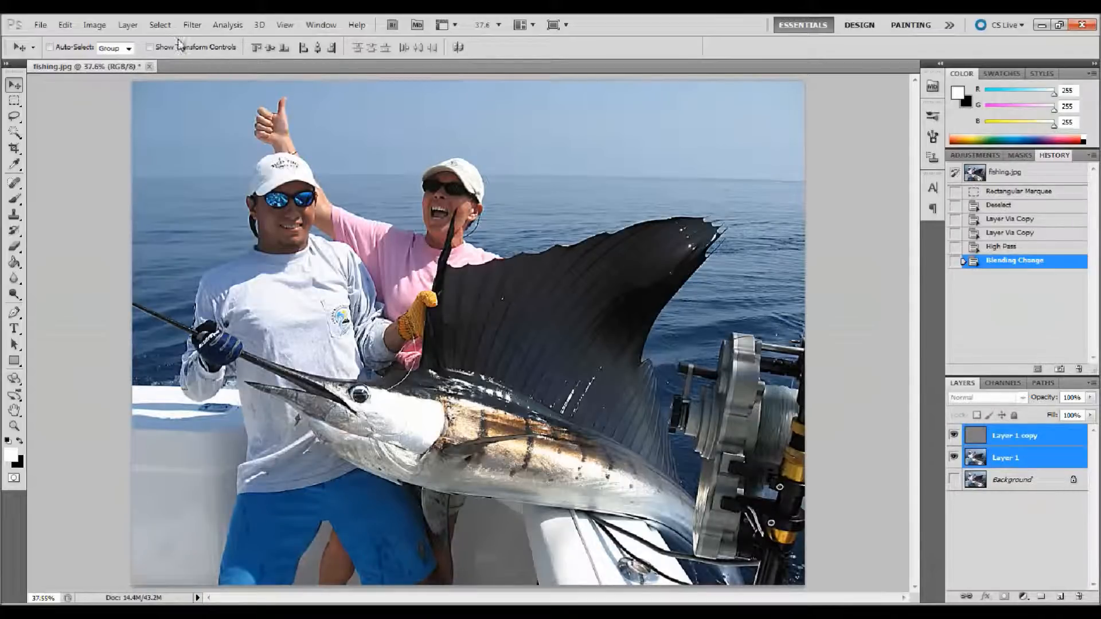
click(128, 25)
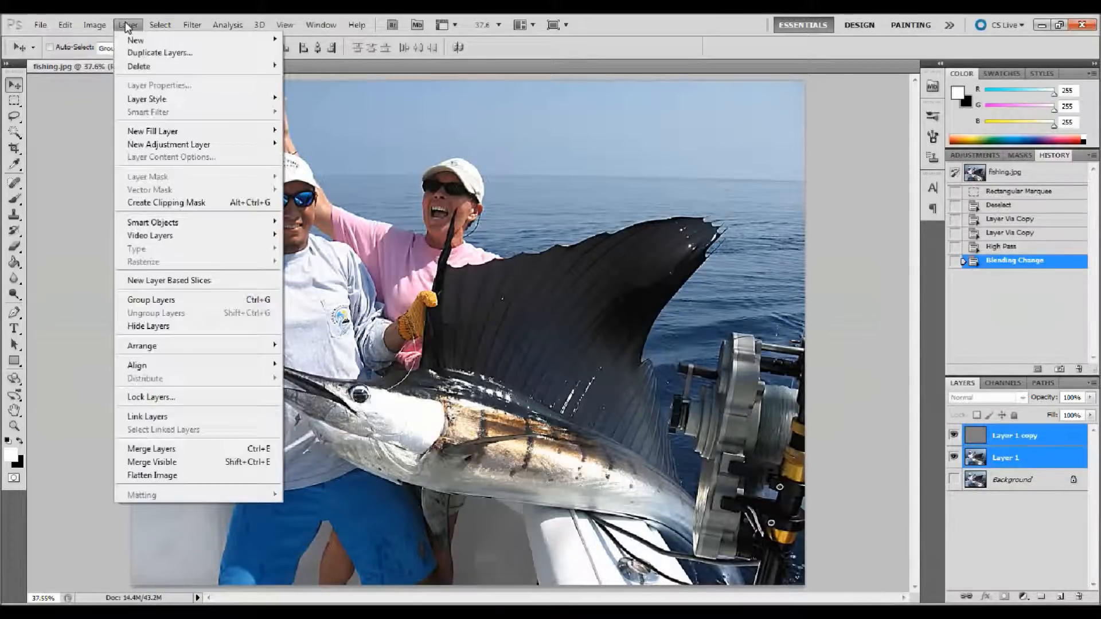
click(171, 450)
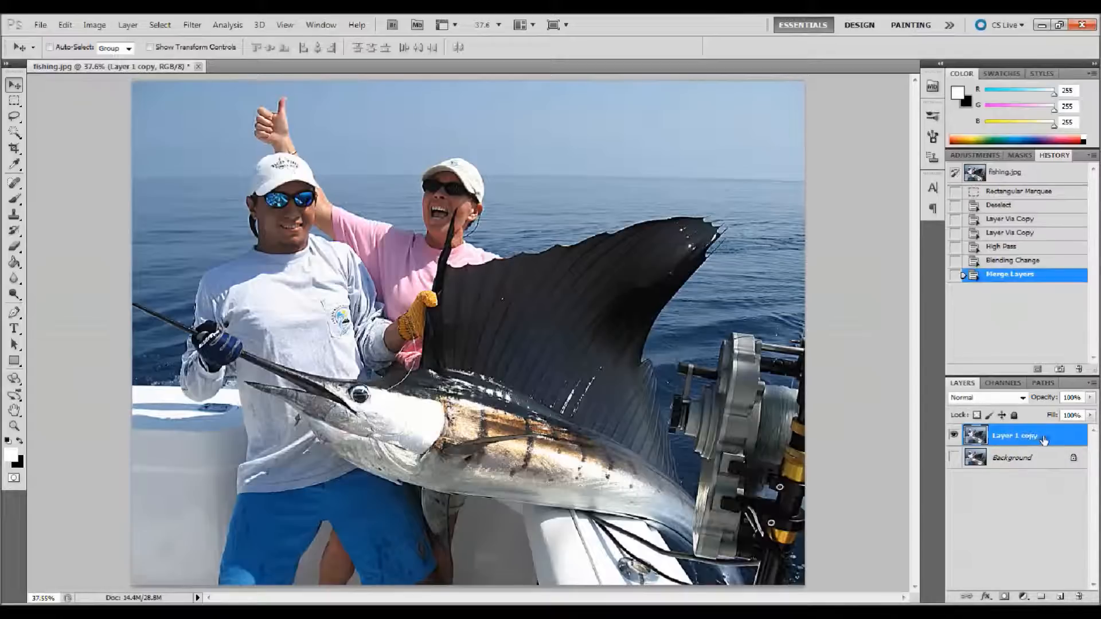
- Duplicate the merged layer and apply a High Pass filter with a 6.9-pixel radius to the duplicate
drag(1043, 440, 1058, 595)
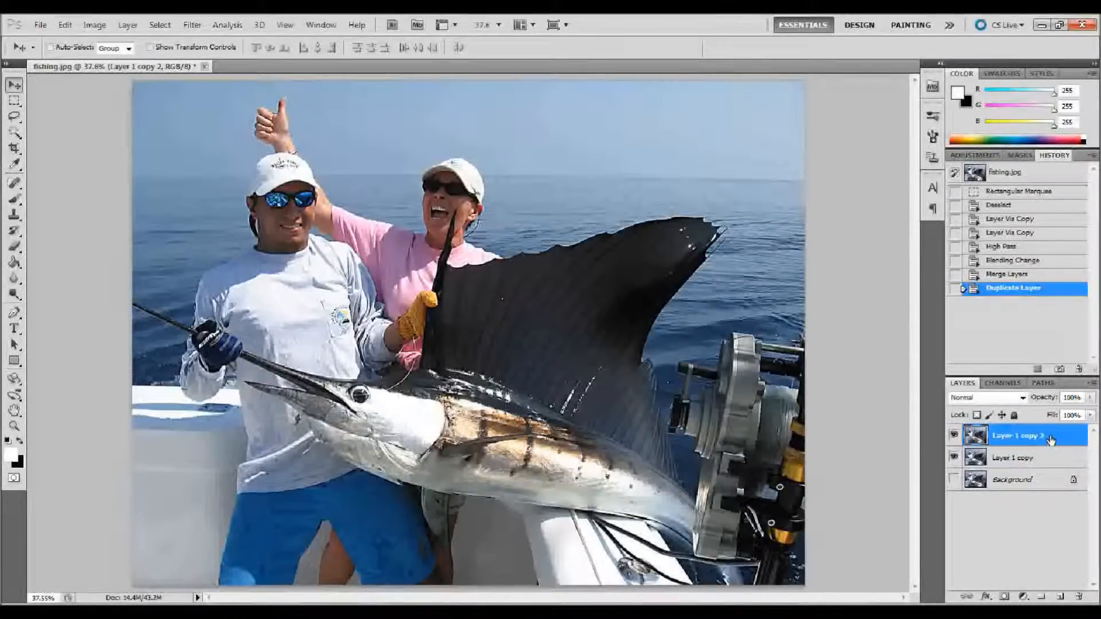
click(192, 25)
mouse_move(229, 284)
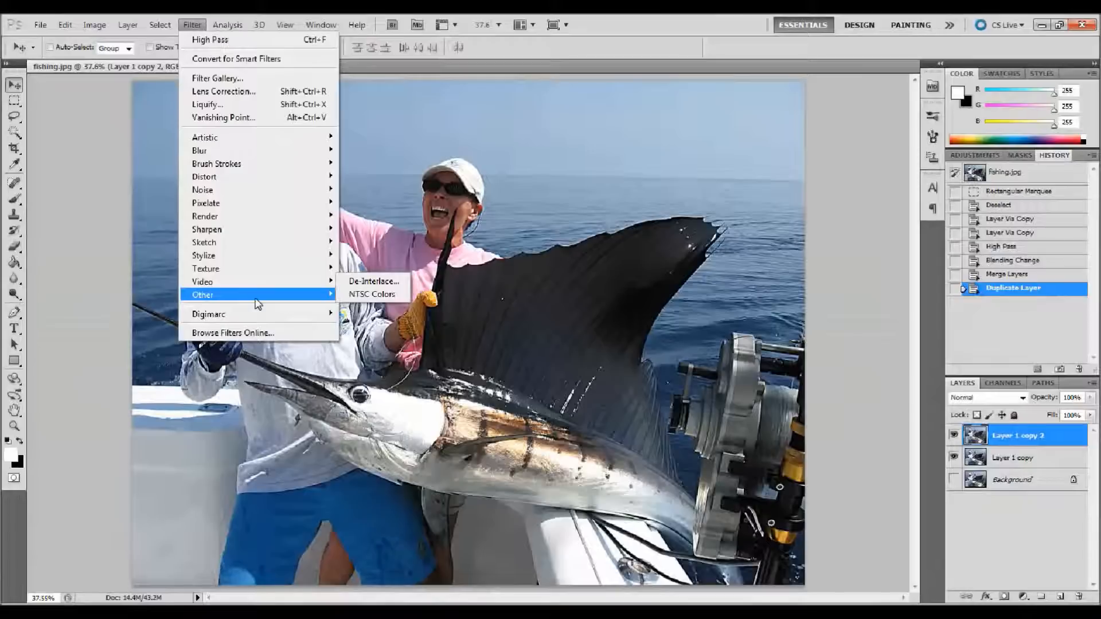
click(352, 308)
text(6.9)
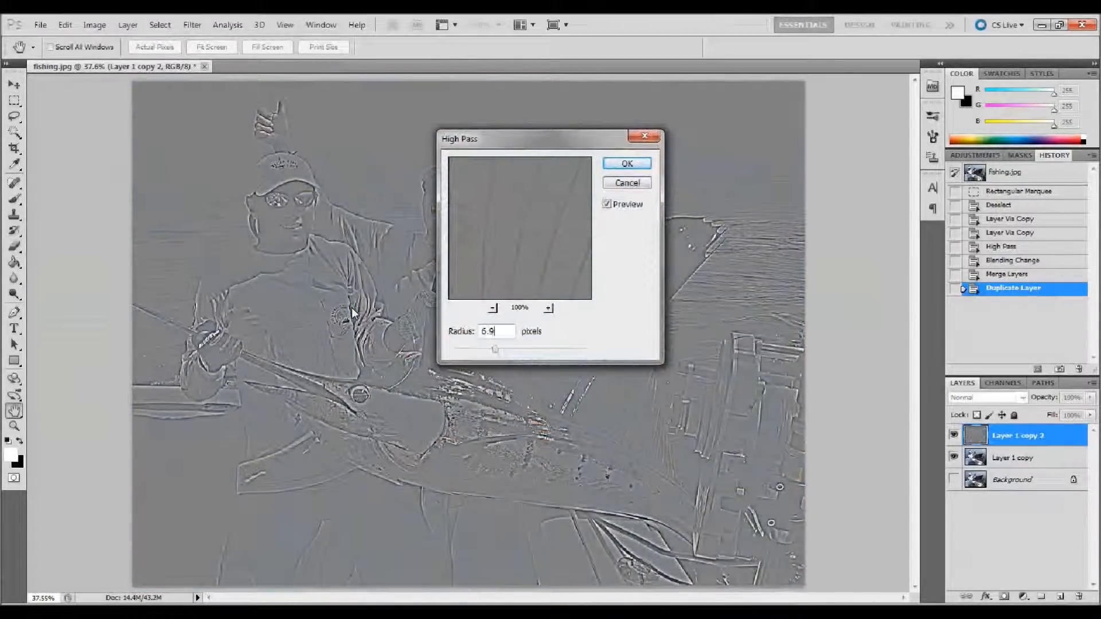
click(627, 165)
key(v)
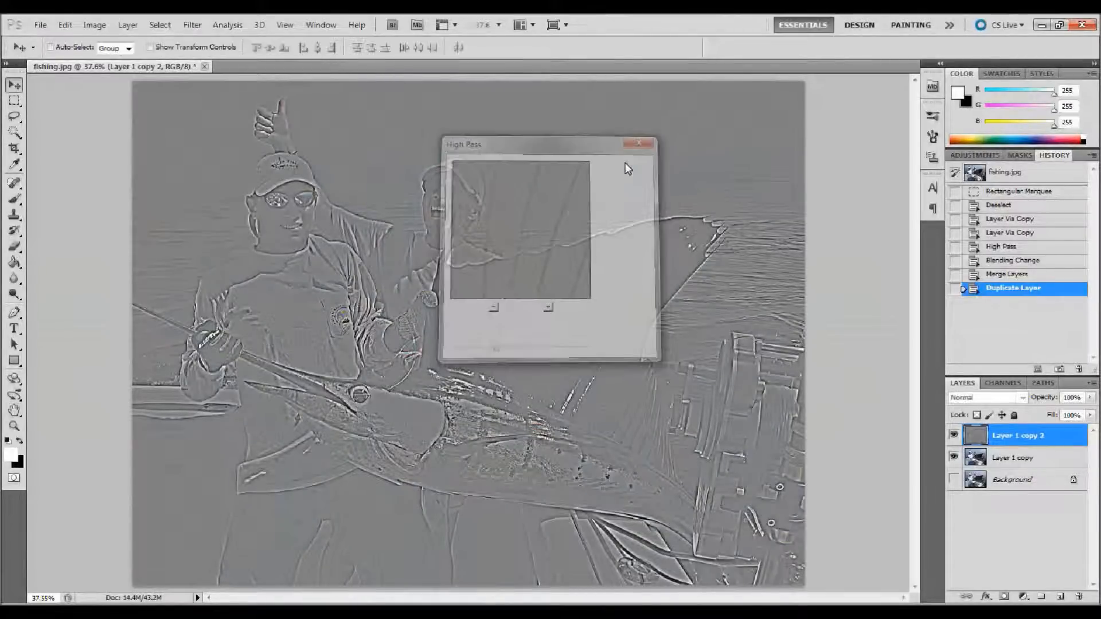
- Set the new High Pass layer's blending mode to Color and its opacity to 40%
click(993, 399)
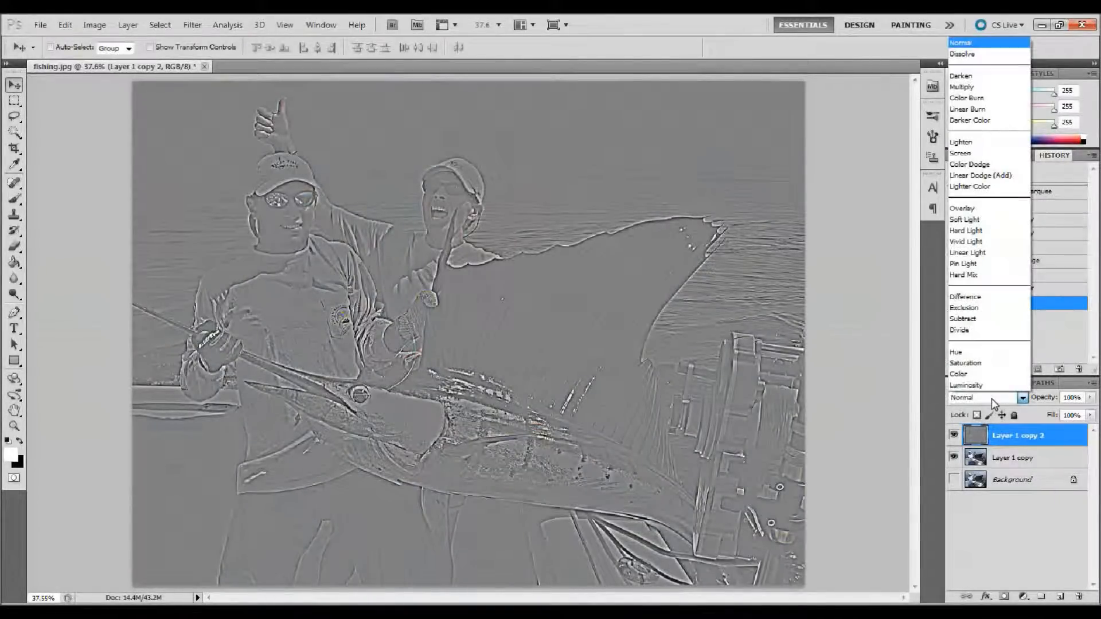
click(974, 376)
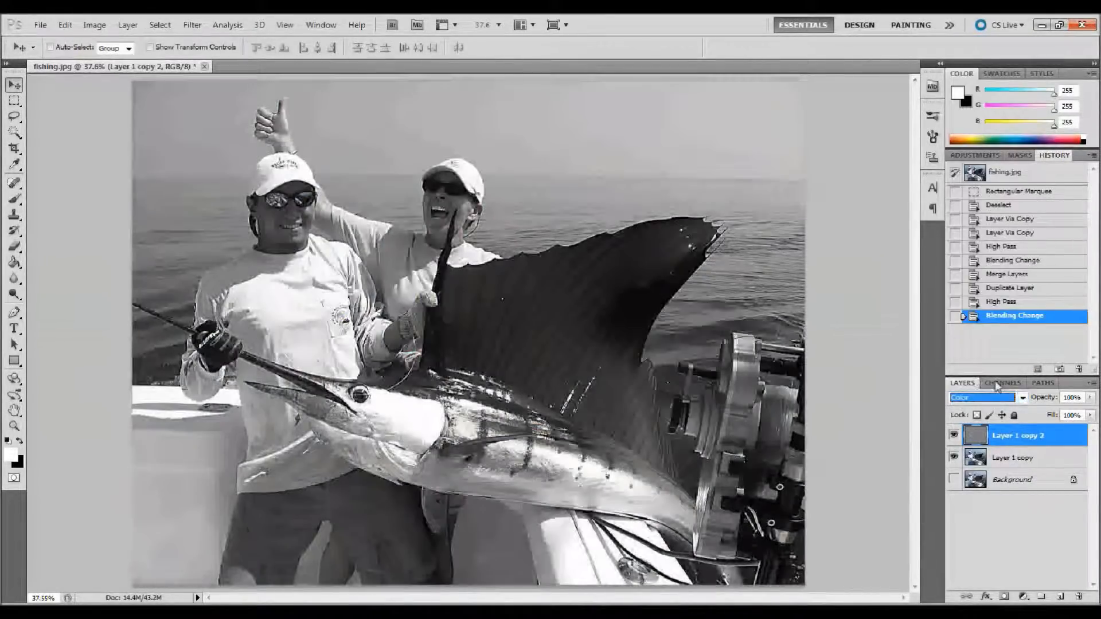
click(1052, 394)
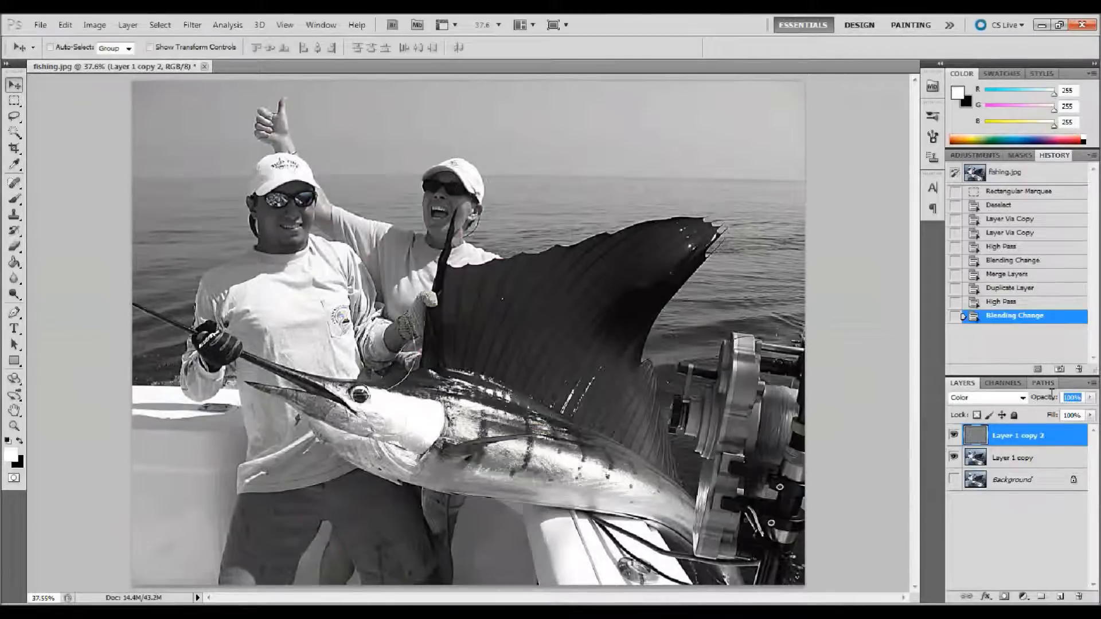
text(40)
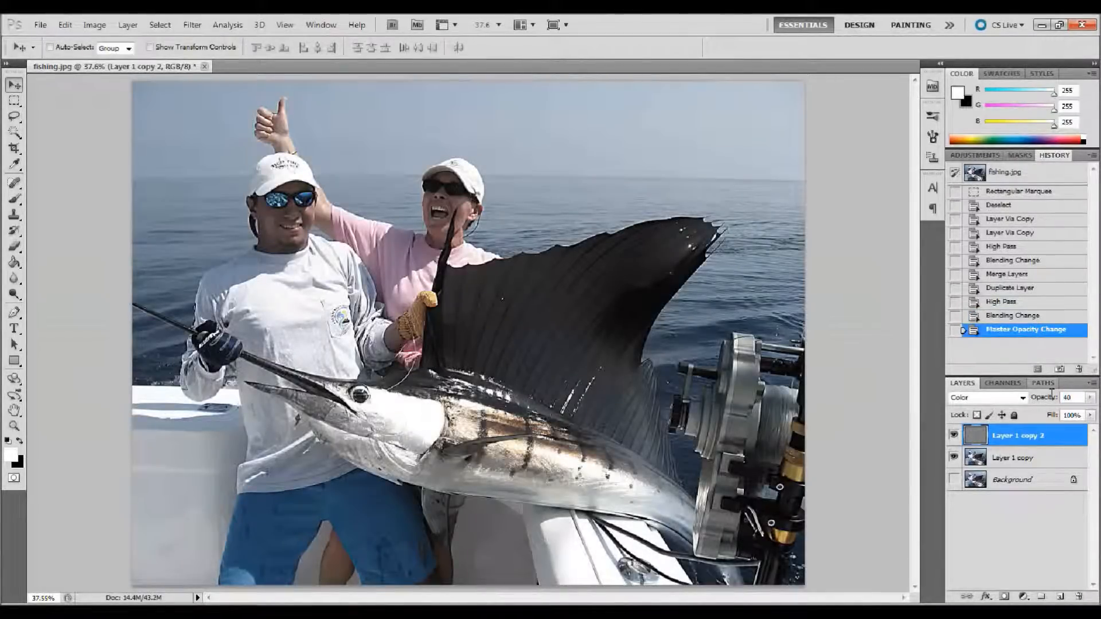
key(Return)
- Merge the Color-blended High Pass layer with Layer 1 copy beneath it
click(1022, 463)
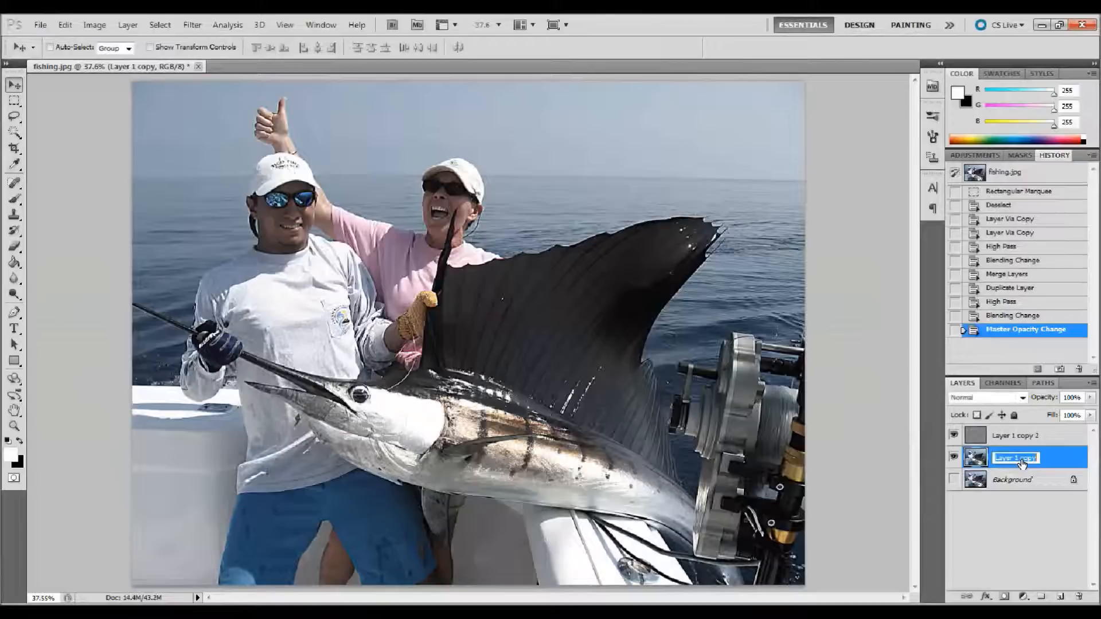
click(1041, 439)
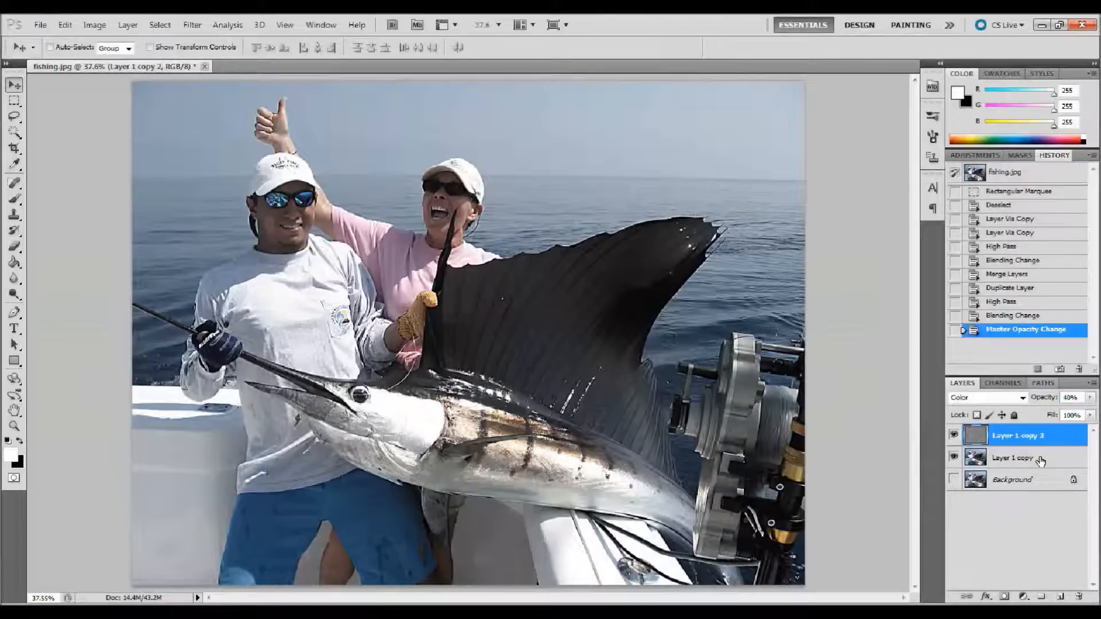
shift+click(1040, 461)
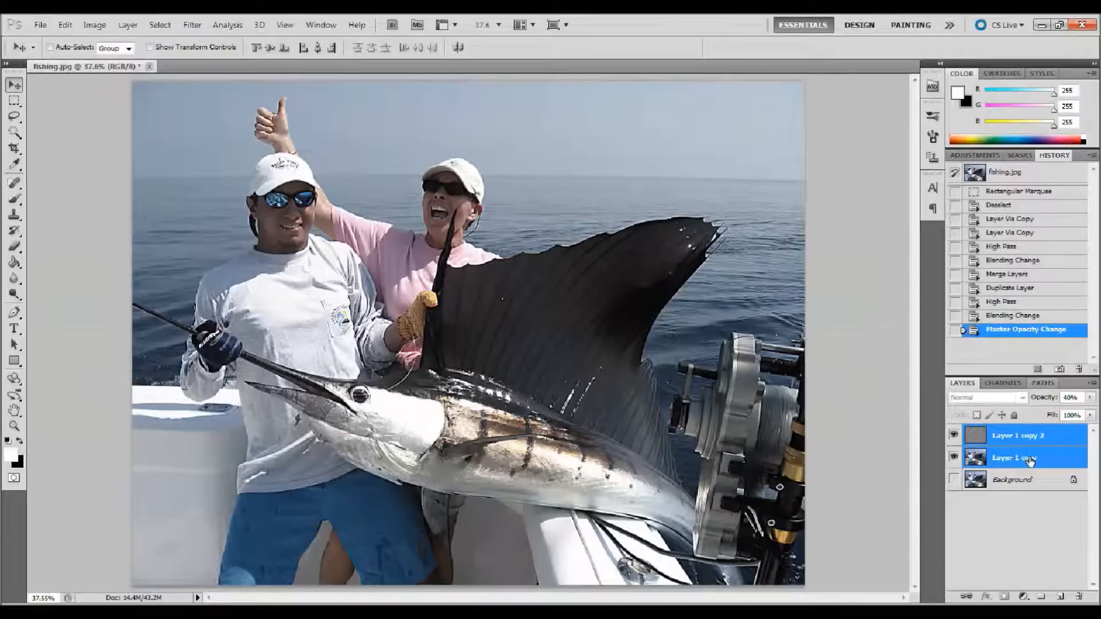
click(128, 25)
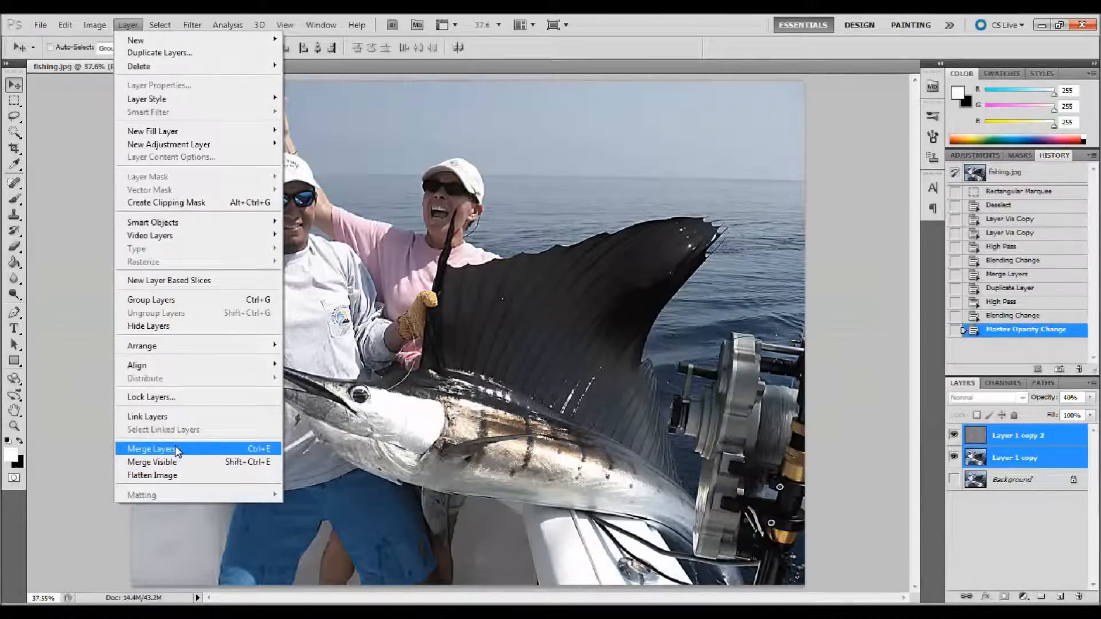
click(211, 447)
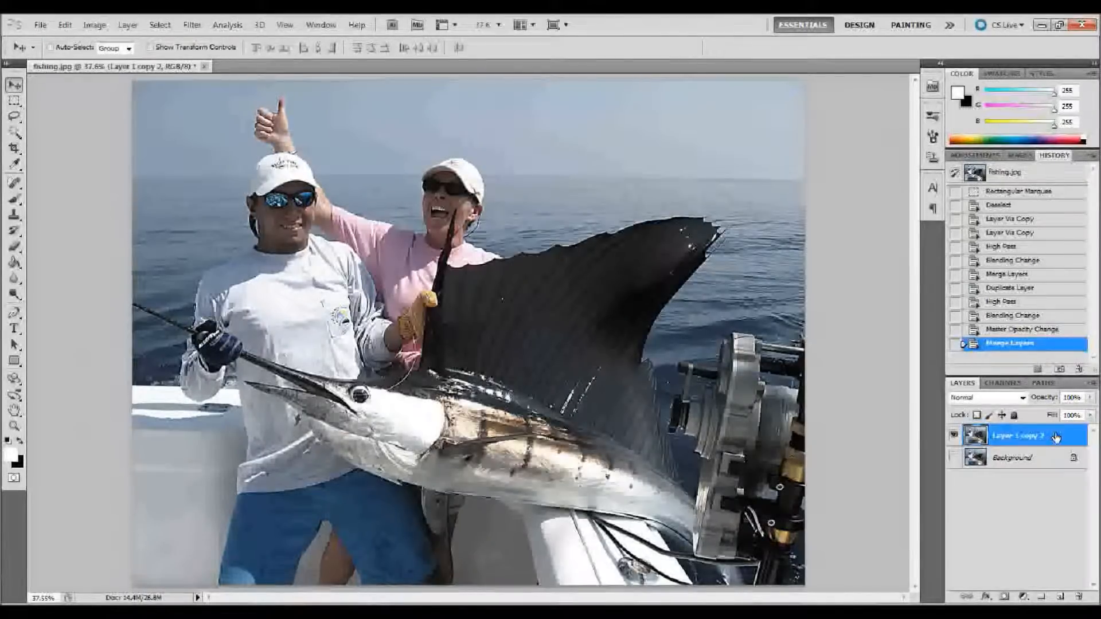
- Duplicate the merged layer and apply a Gaussian Blur with a 9.4-pixel radius to the duplicate
key(ctrl+j)
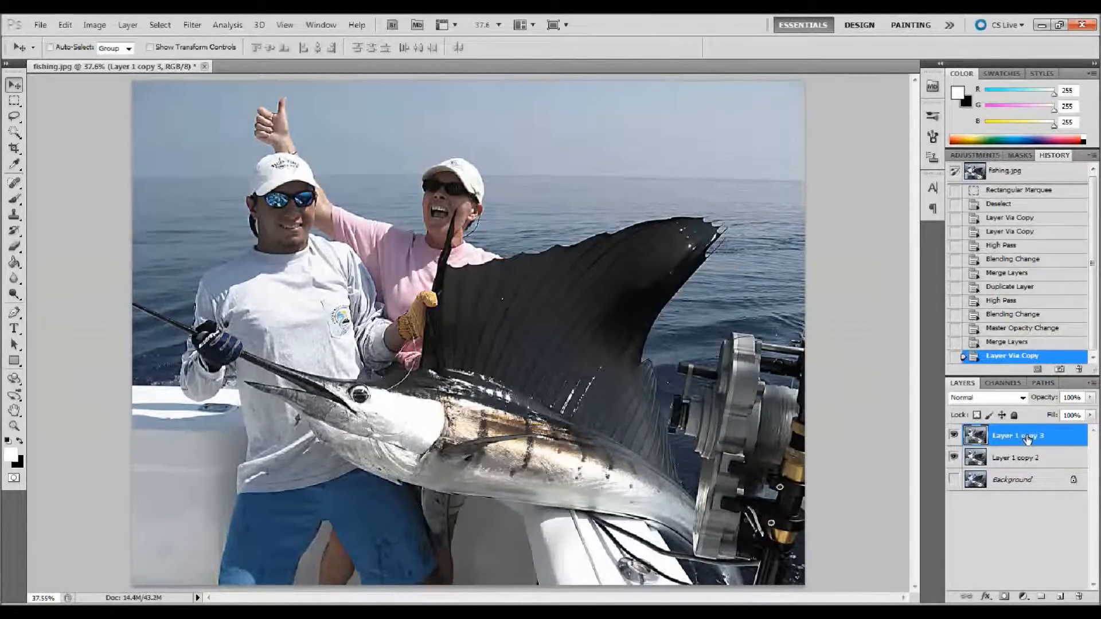
click(200, 27)
mouse_move(226, 150)
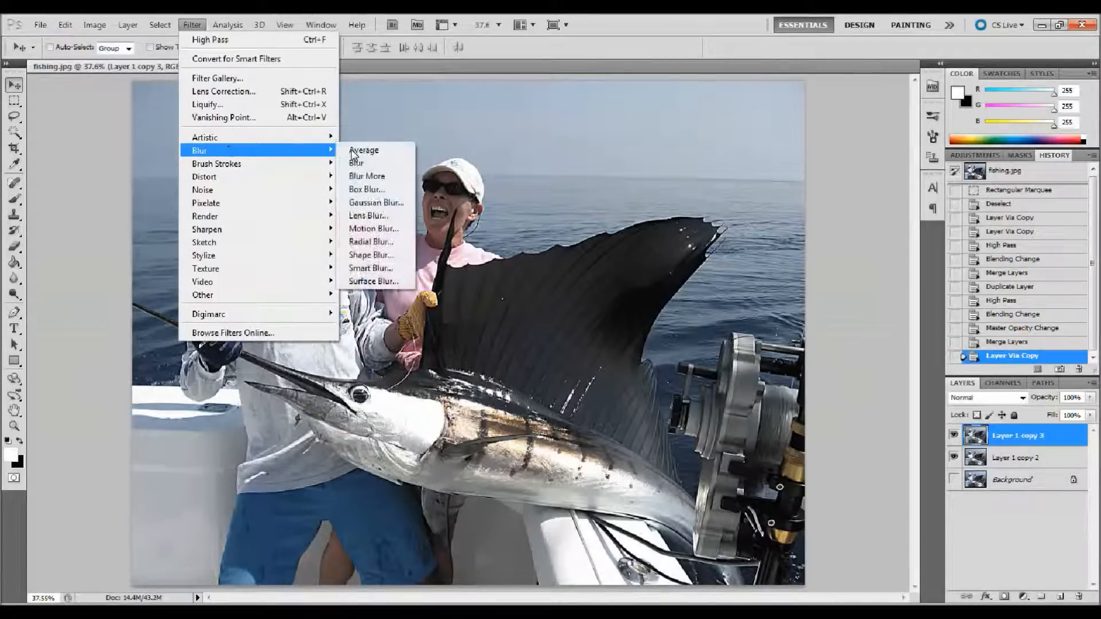
click(367, 201)
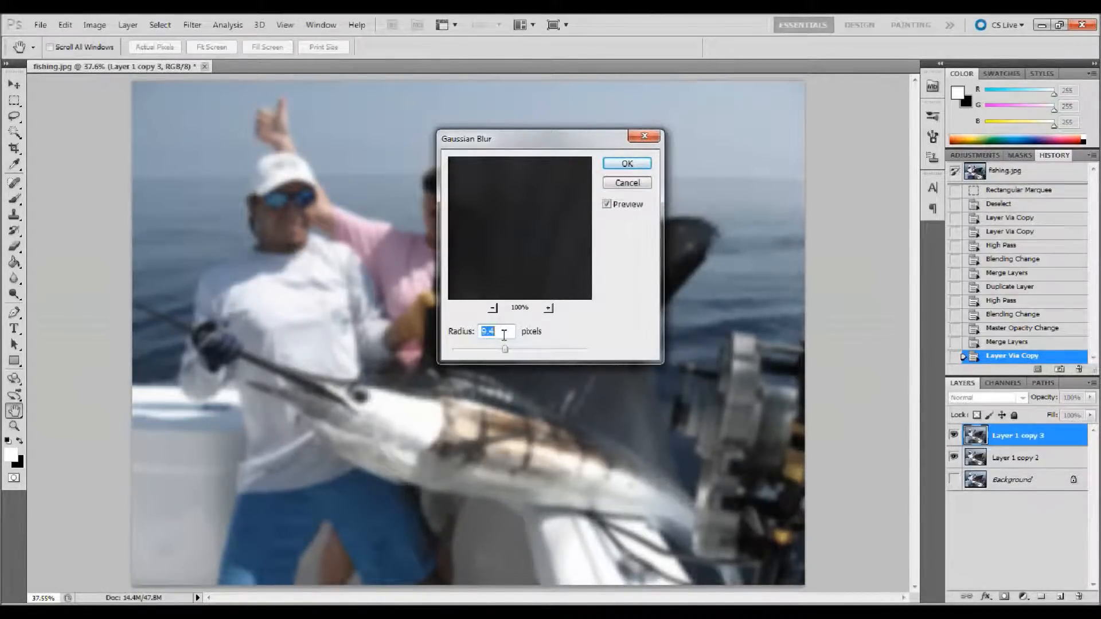
click(618, 167)
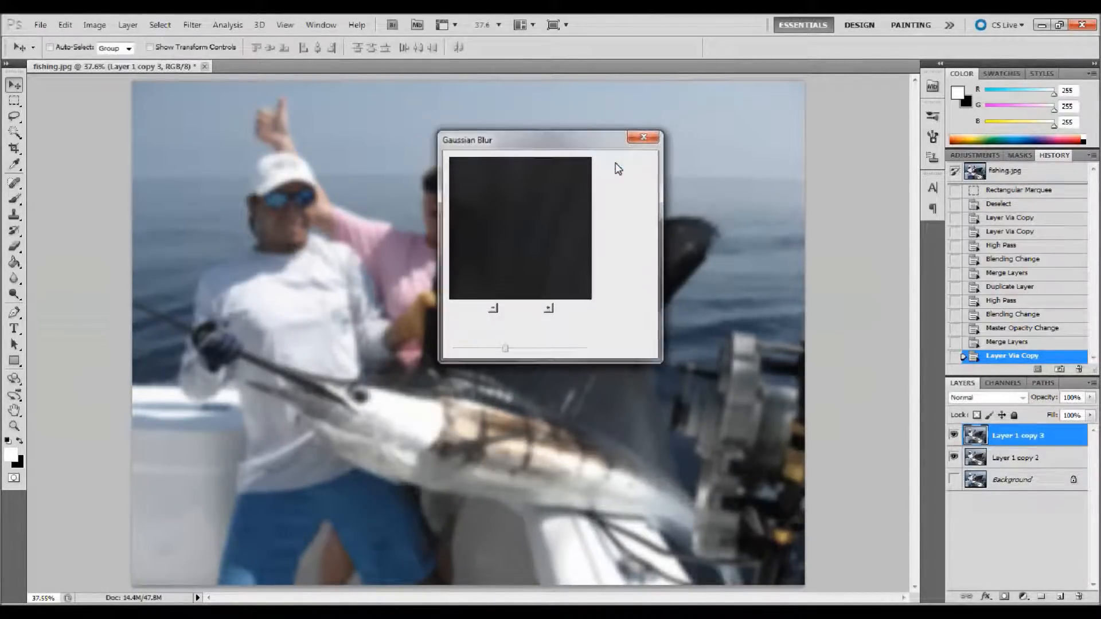
- Add 3% uniform, monochromatic noise to the blurred layer
click(192, 24)
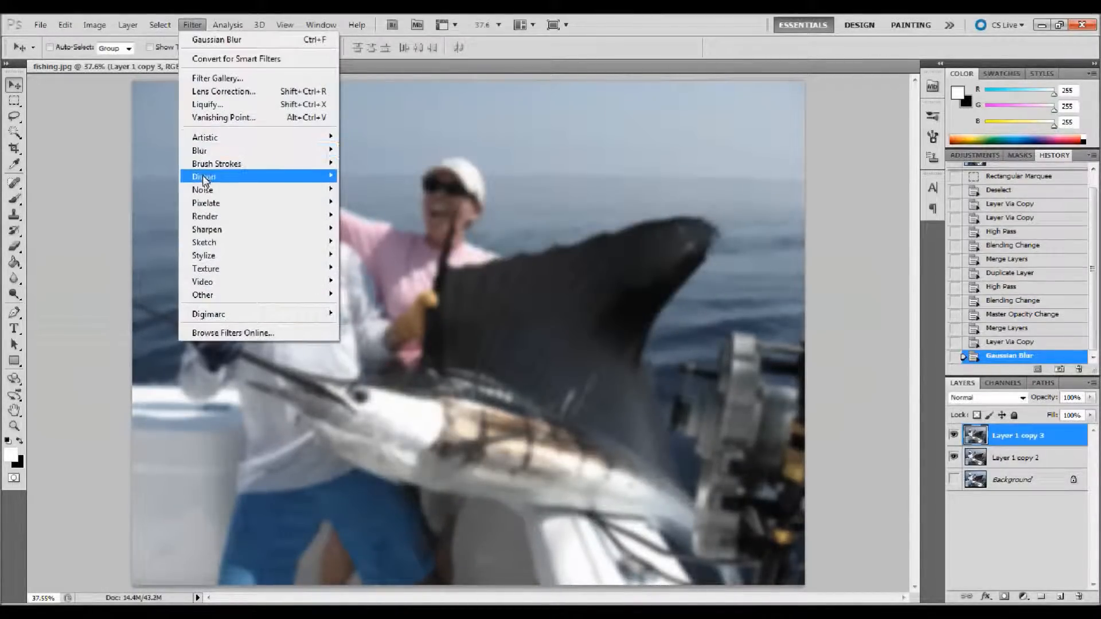
mouse_move(204, 188)
click(377, 191)
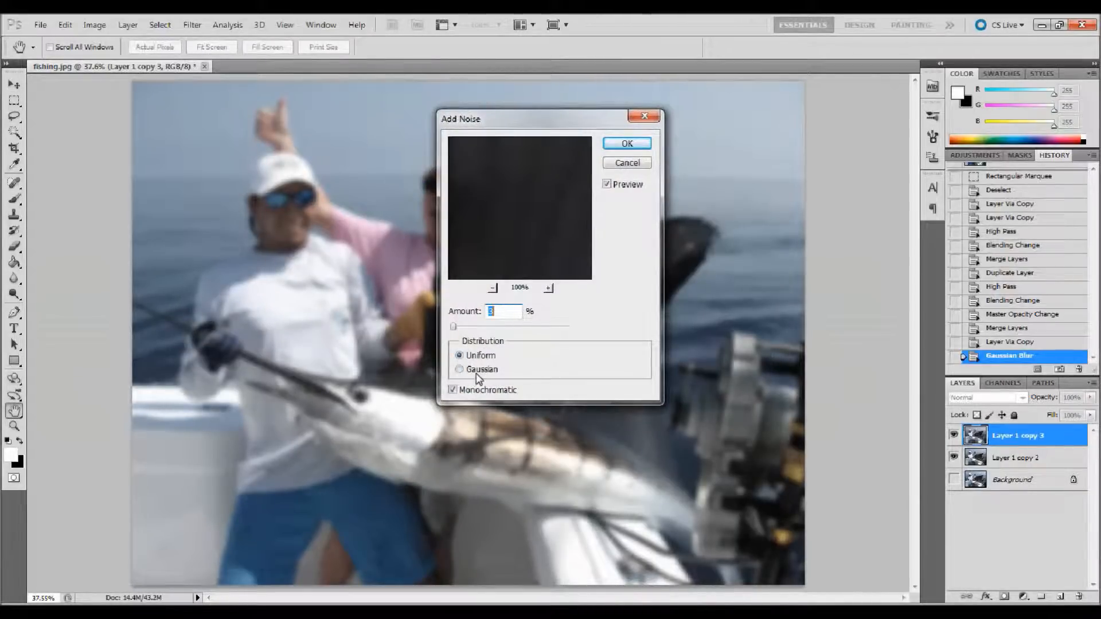
click(627, 143)
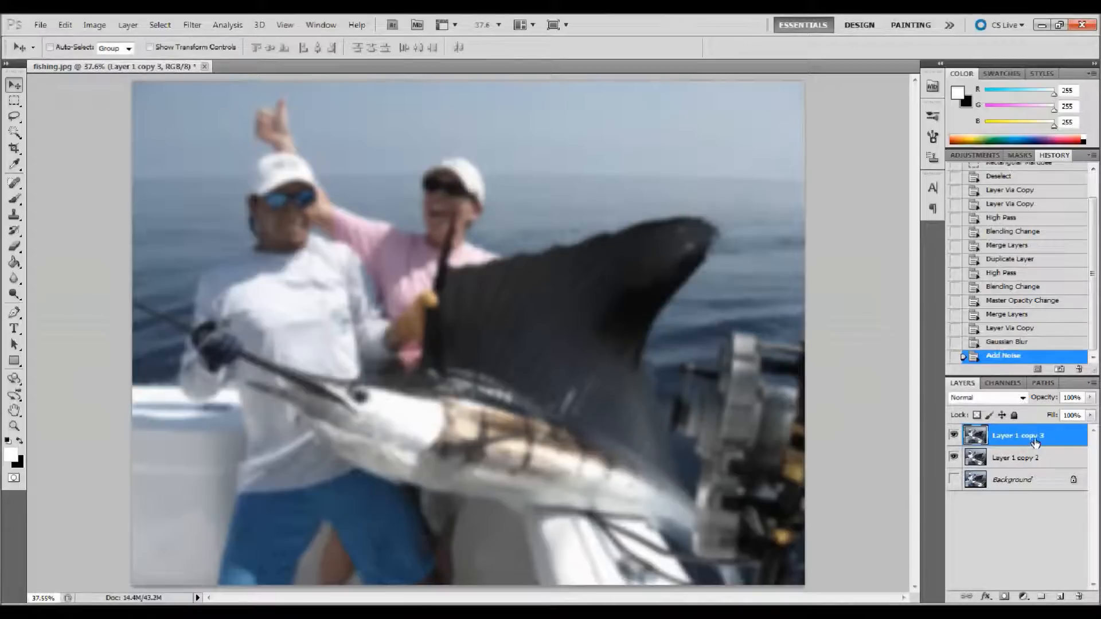
- Add a Hide All layer mask to the blurred, noisy layer
click(97, 26)
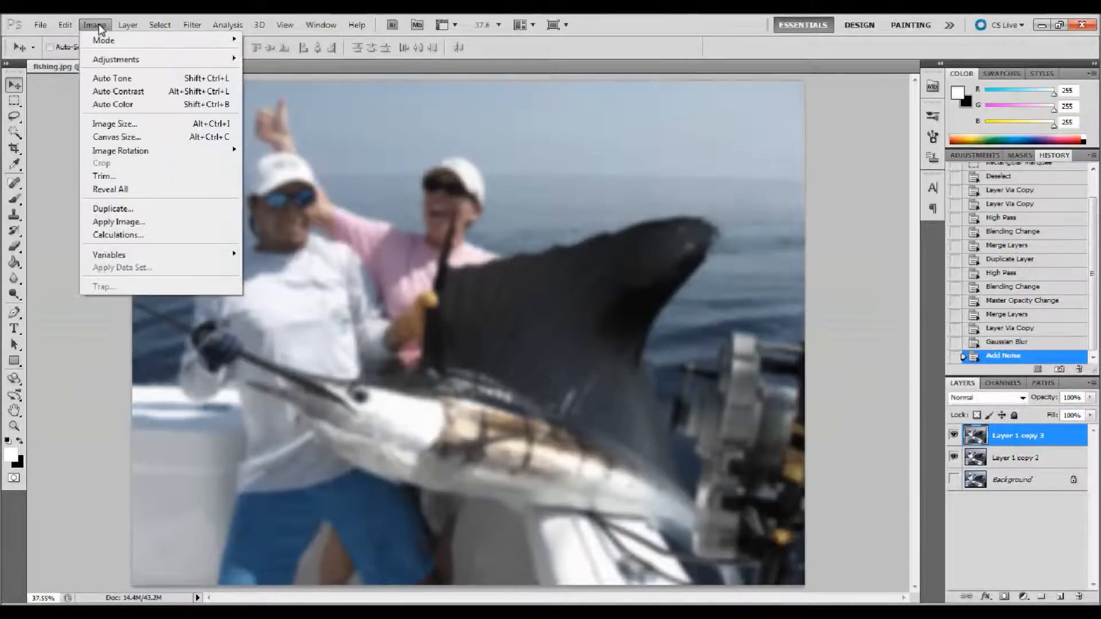
mouse_move(127, 26)
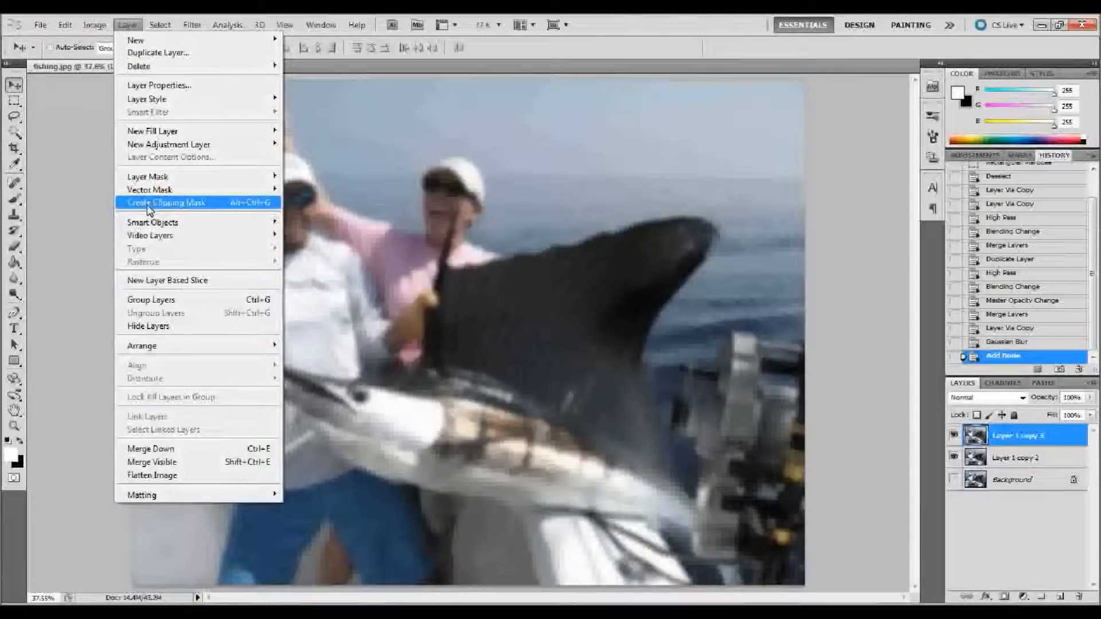
mouse_move(163, 177)
click(321, 188)
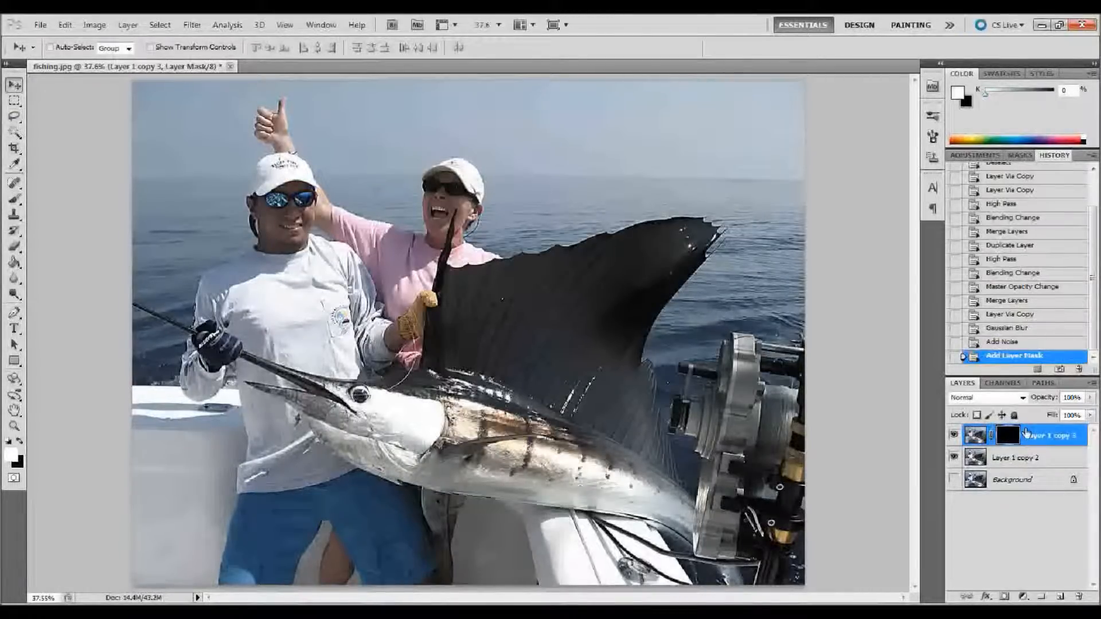
- Select both men's sunglasses and the fish's eye together with freehand Lasso outlines
click(14, 116)
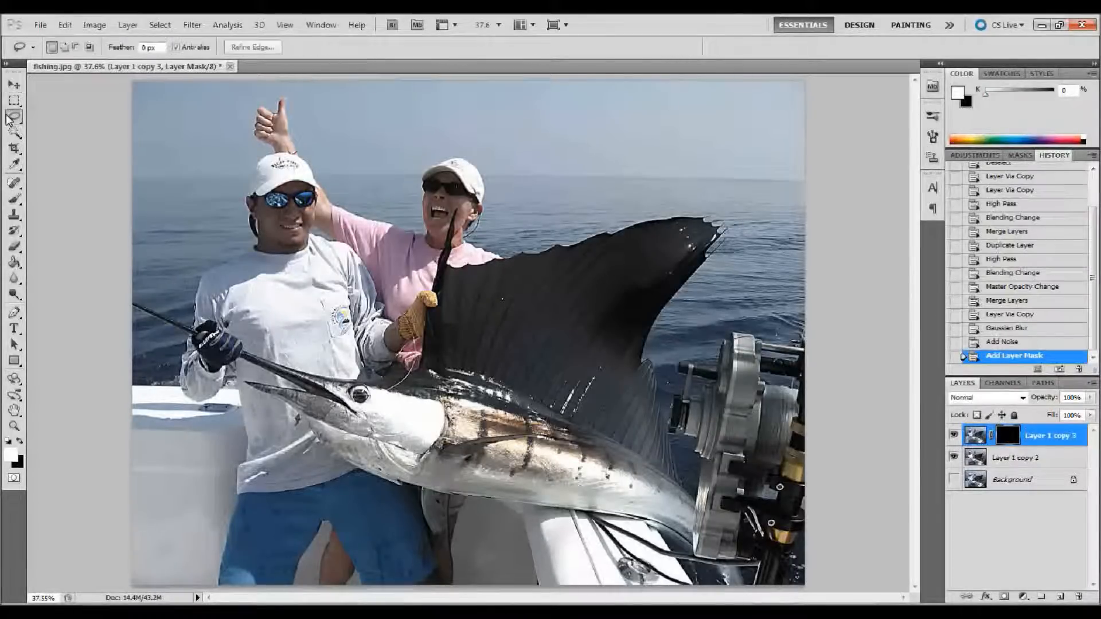
mouse_move(261, 194)
mouse_down()
mouse_move(295, 183)
mouse_move(322, 198)
mouse_move(268, 207)
mouse_move(261, 195)
mouse_up()
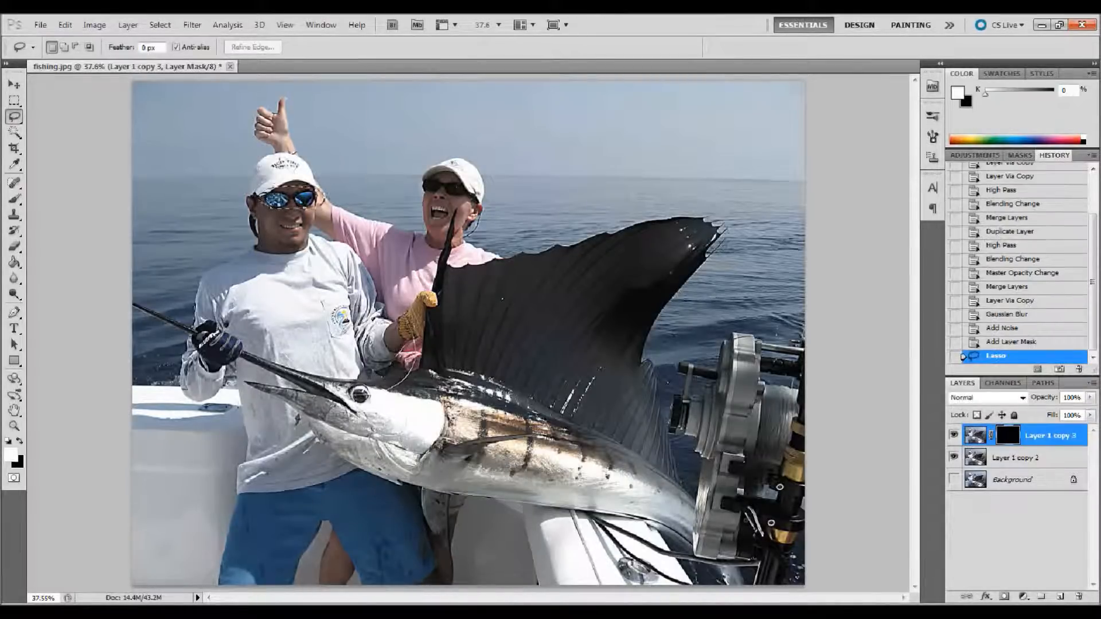
key(shift)
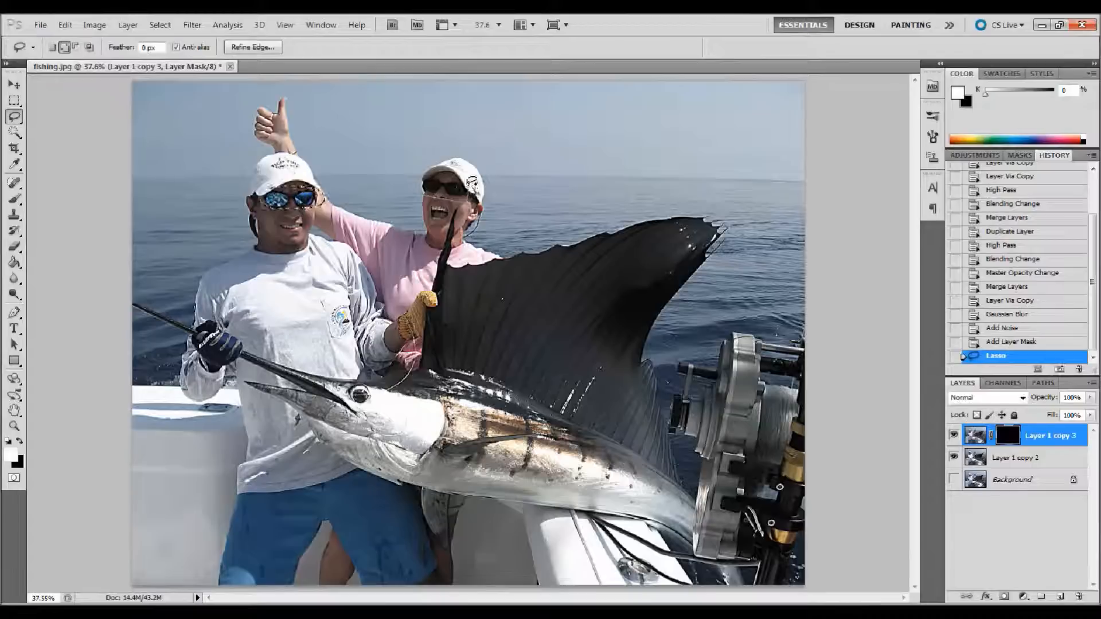
drag(419, 178, 419, 182)
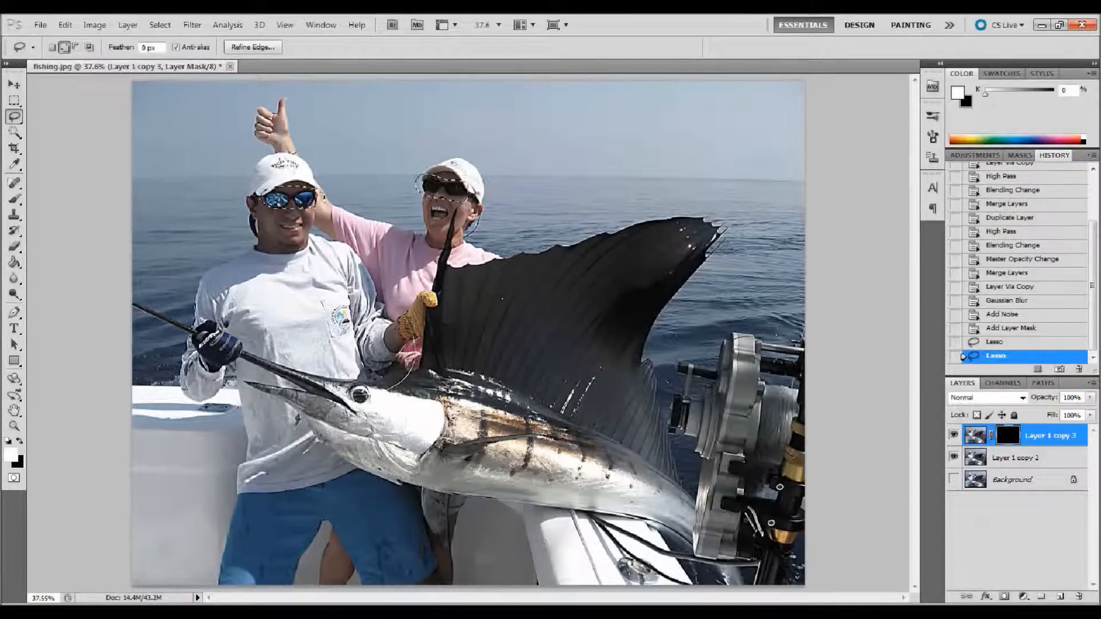
drag(357, 385, 357, 385)
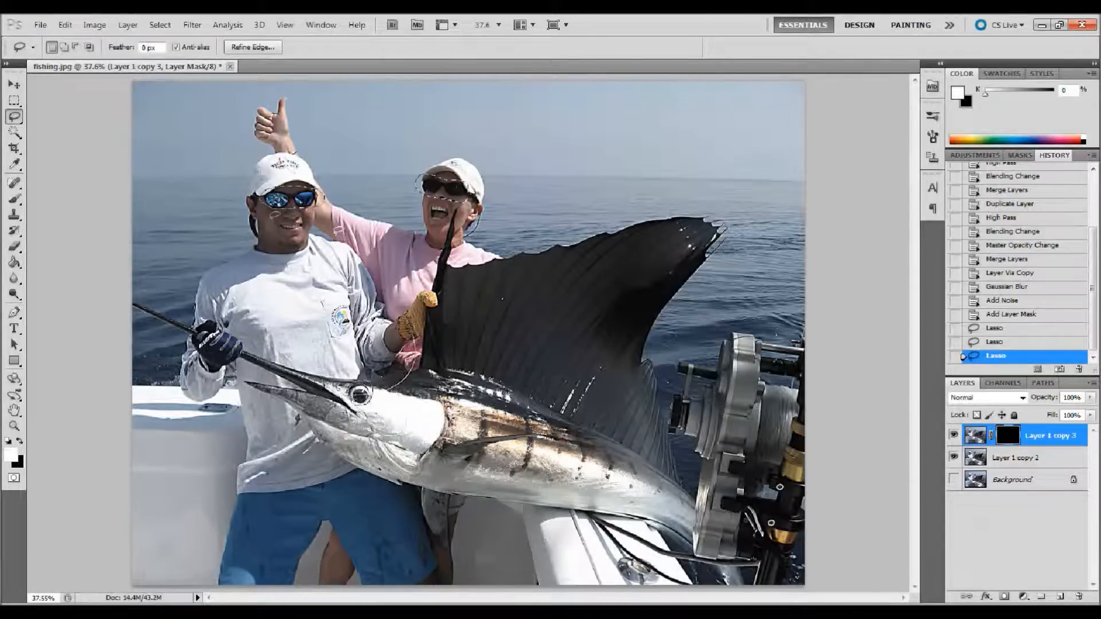
- Feather the sunglasses and fish-eye selection by 6 pixels and invert it
click(160, 25)
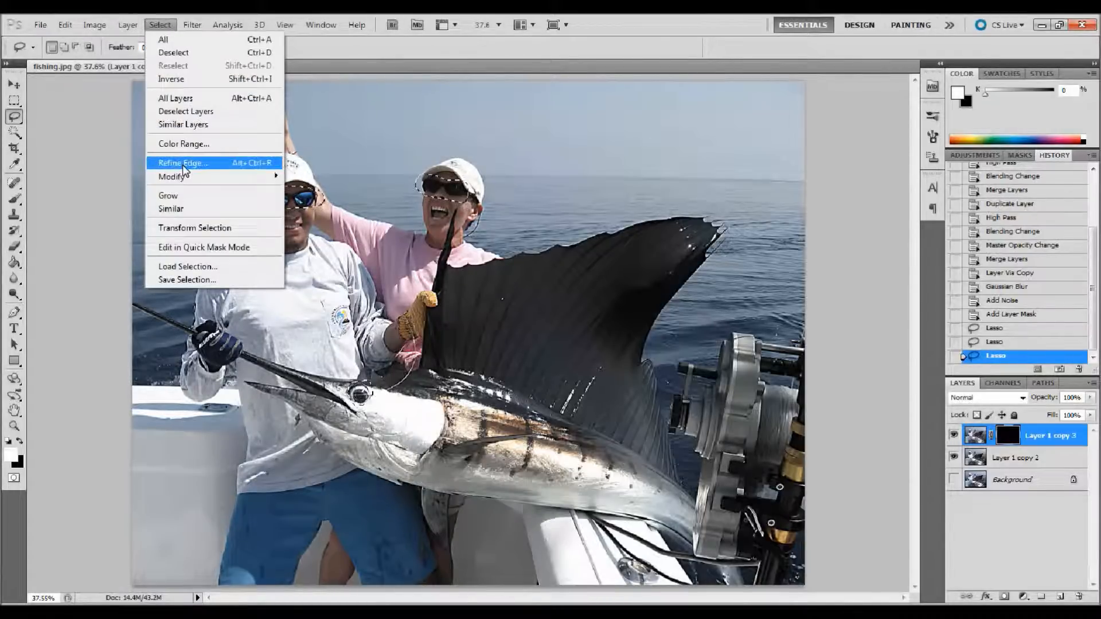
mouse_move(192, 178)
click(312, 228)
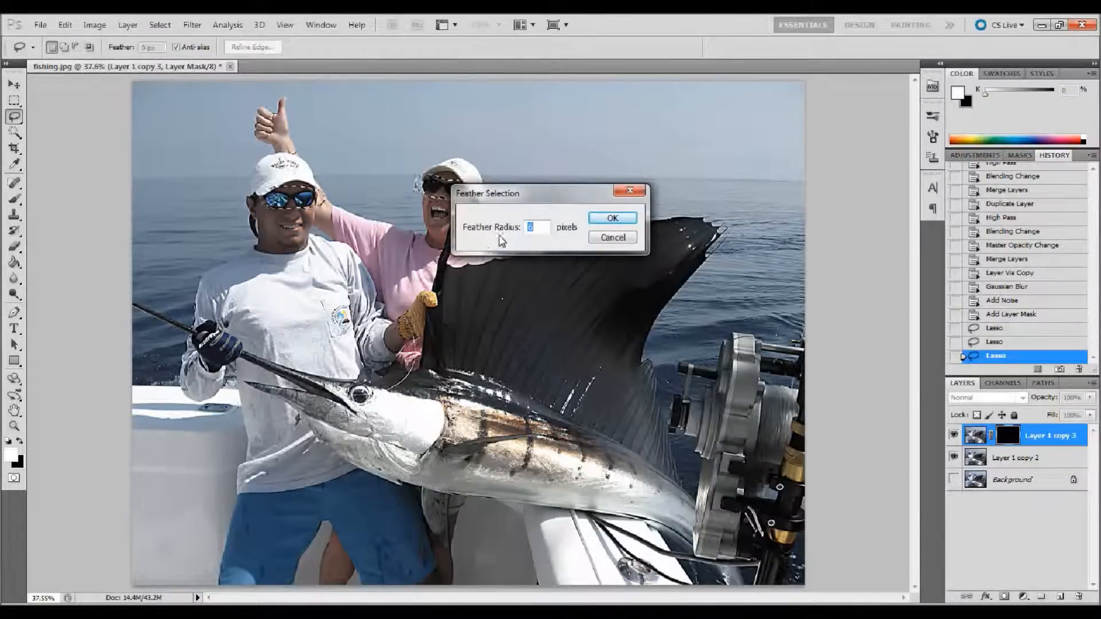
click(625, 217)
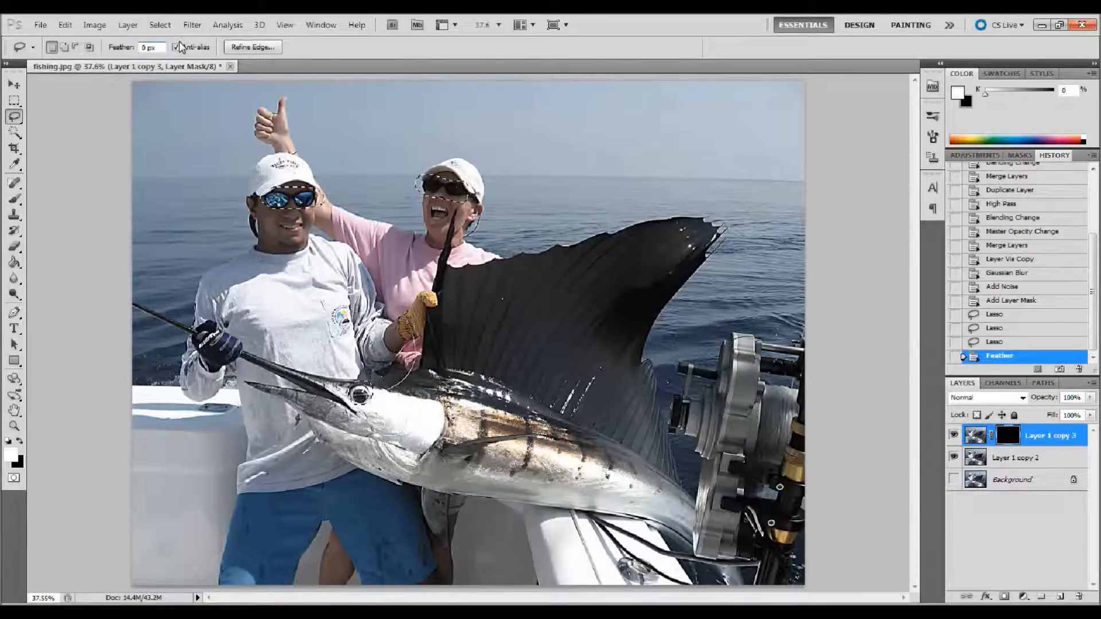
click(160, 25)
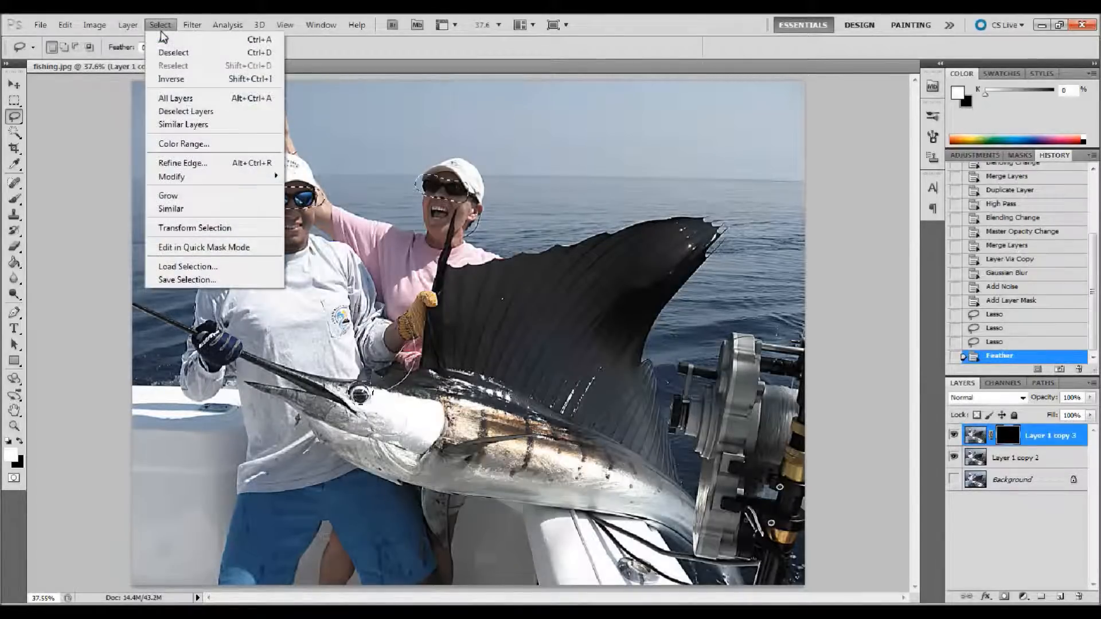
click(189, 80)
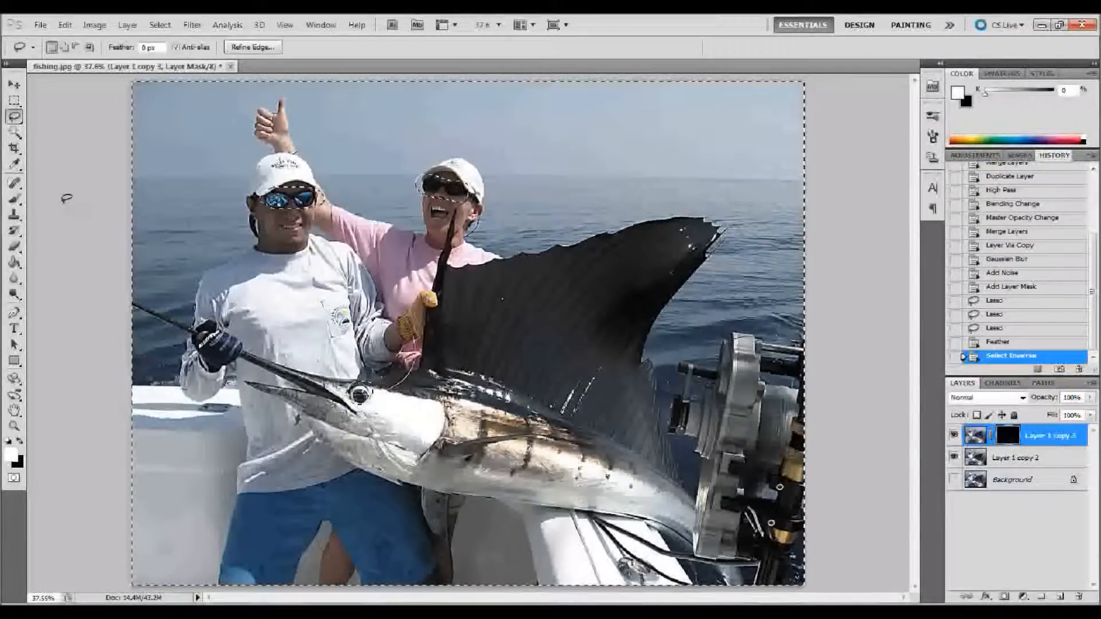
- Paint white over the inverted selection on the Layer 1 copy 3 mask with two strokes of an 800 px brush at 30% opacity, and deselect
click(15, 200)
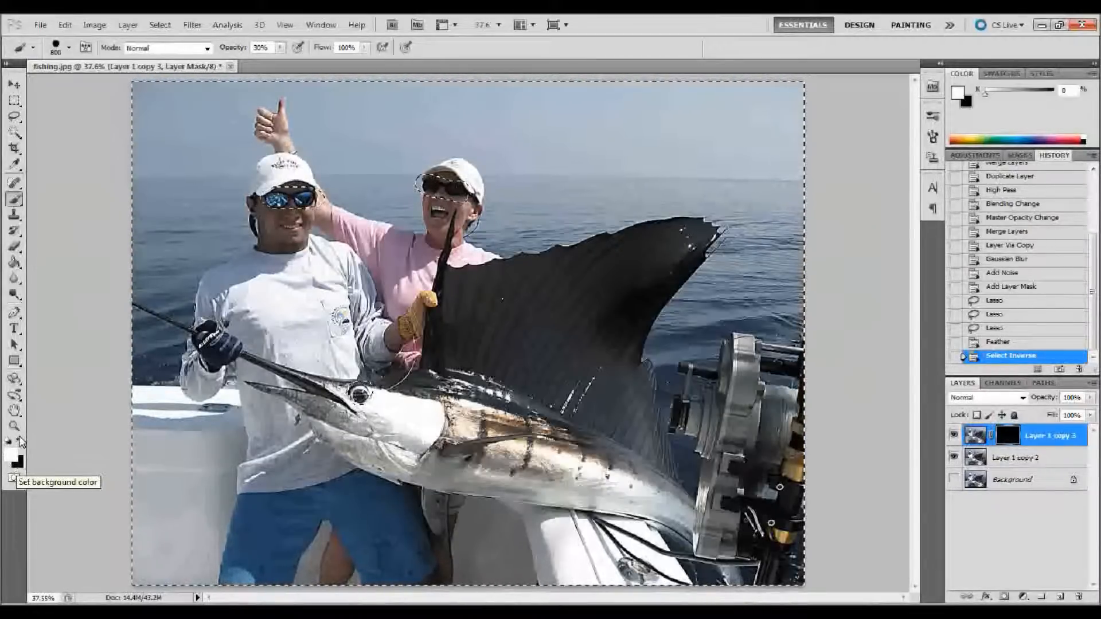
click(19, 440)
click(19, 441)
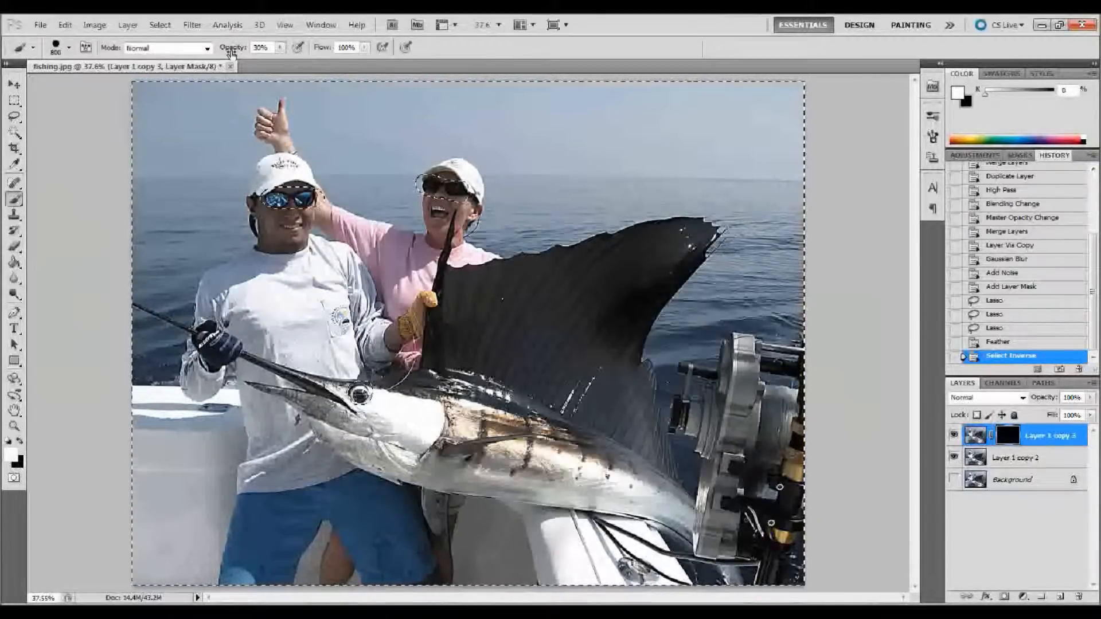
click(68, 49)
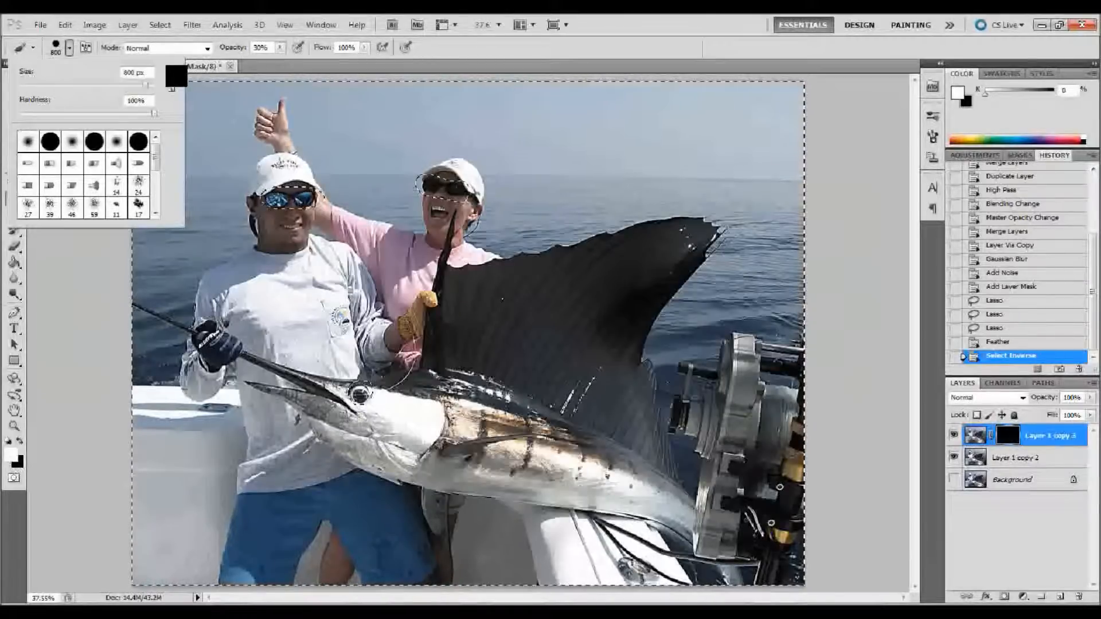
click(244, 69)
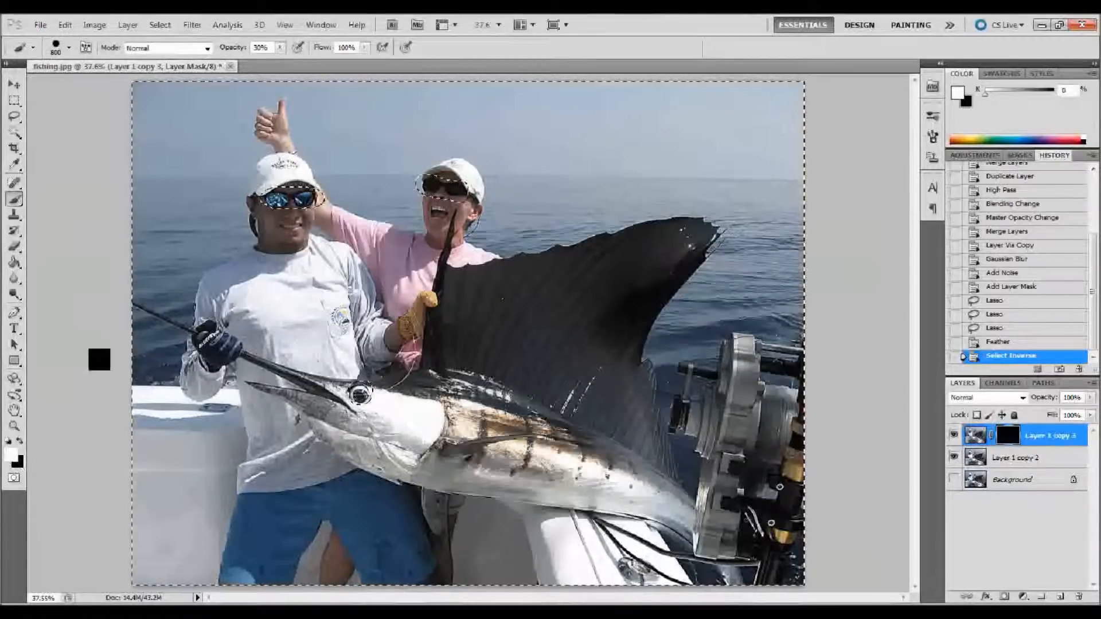
mouse_move(682, 415)
mouse_down()
mouse_move(88, 442)
mouse_move(738, 457)
mouse_up()
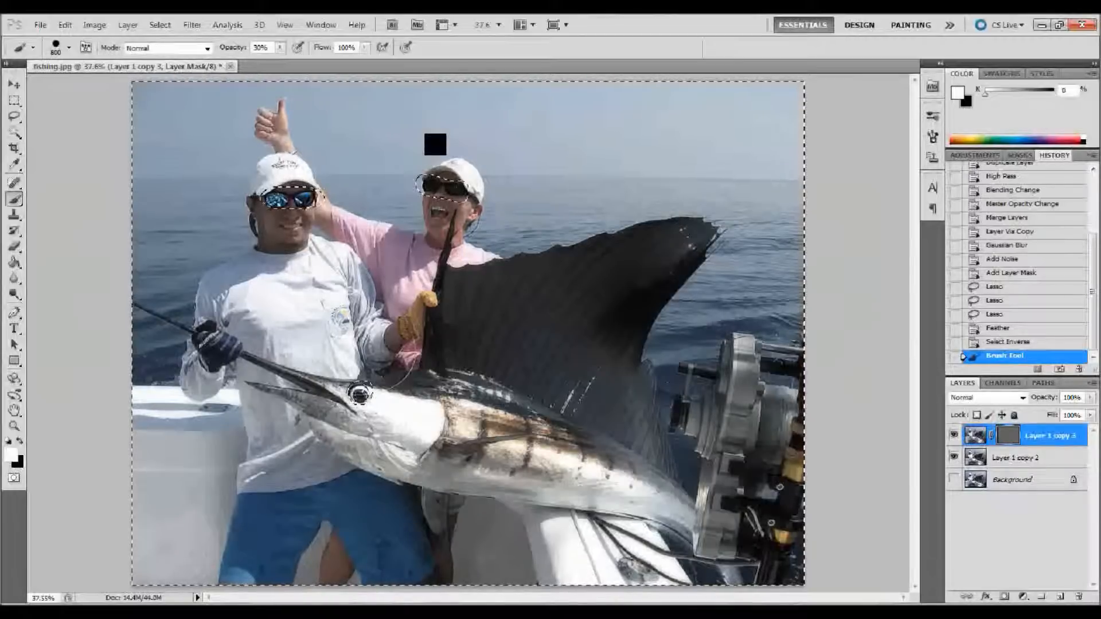
drag(124, 69, 14, 64)
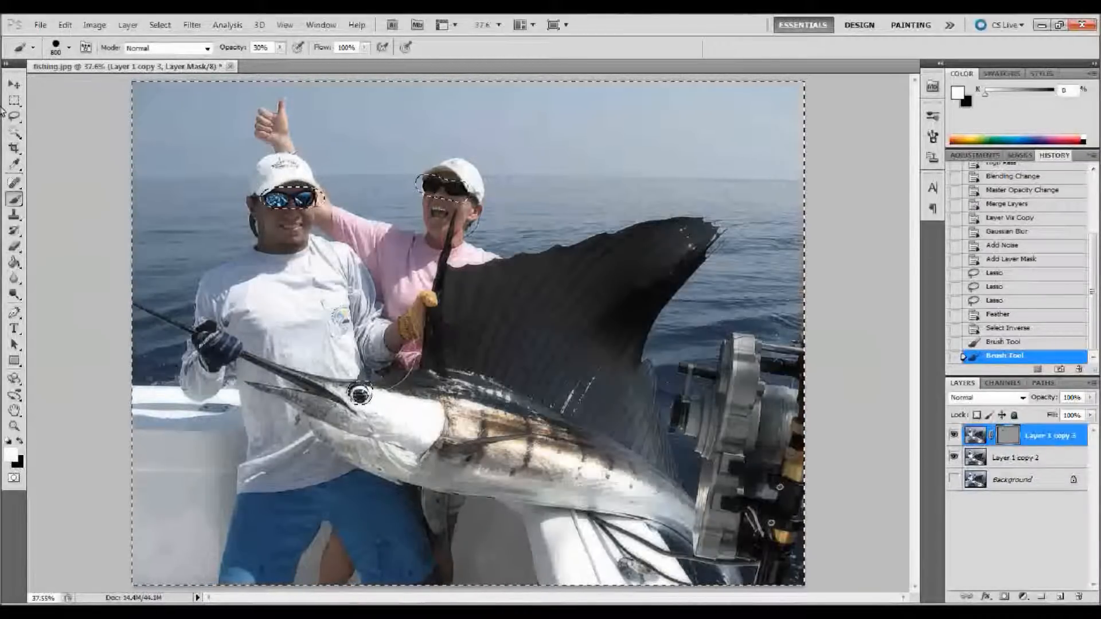
key(ctrl+d)
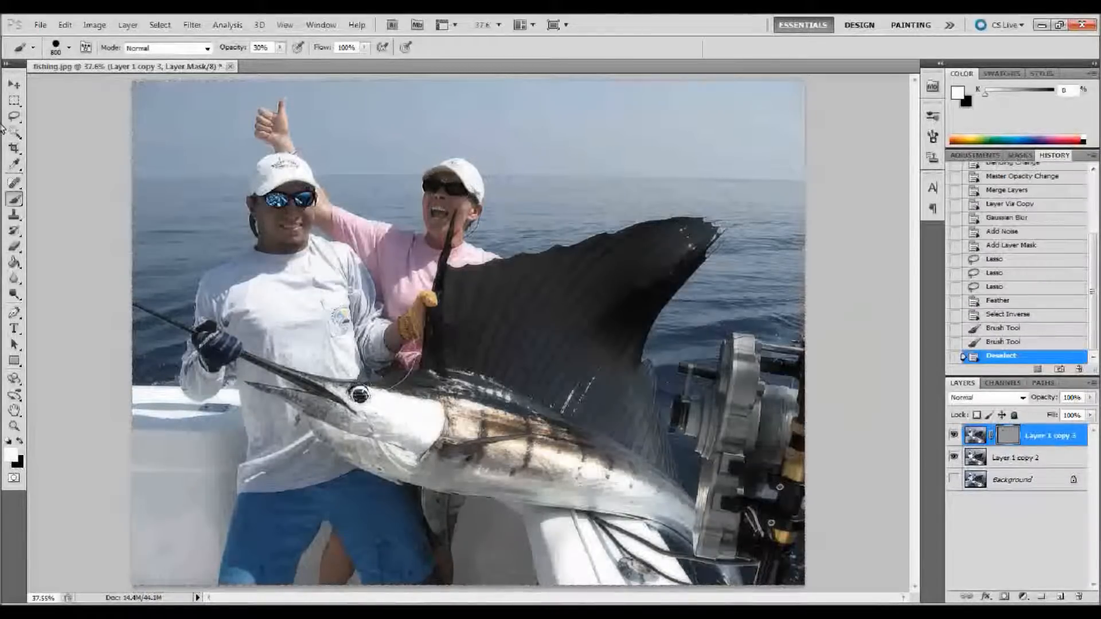
- Merge the masked Layer 1 copy 3 with Layer 1 copy 2
click(13, 100)
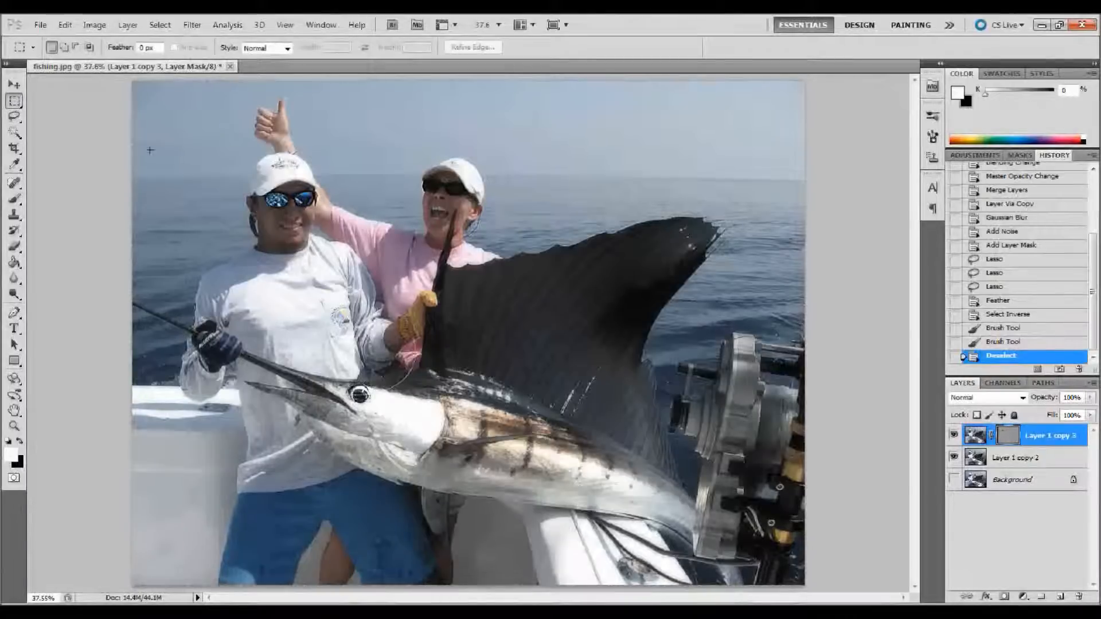
click(13, 85)
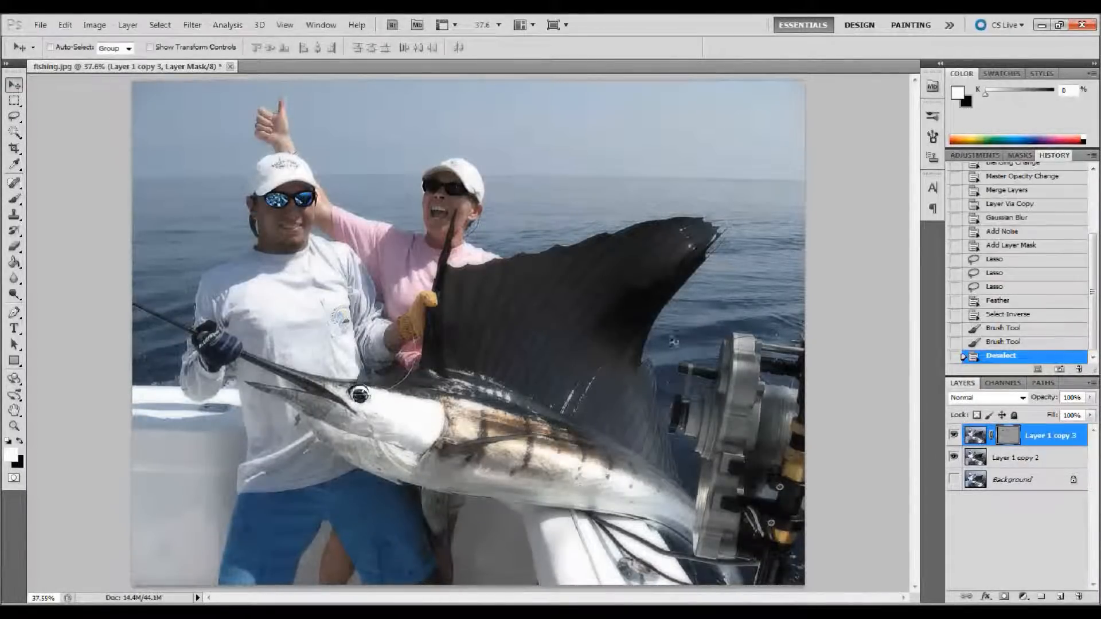
click(1047, 437)
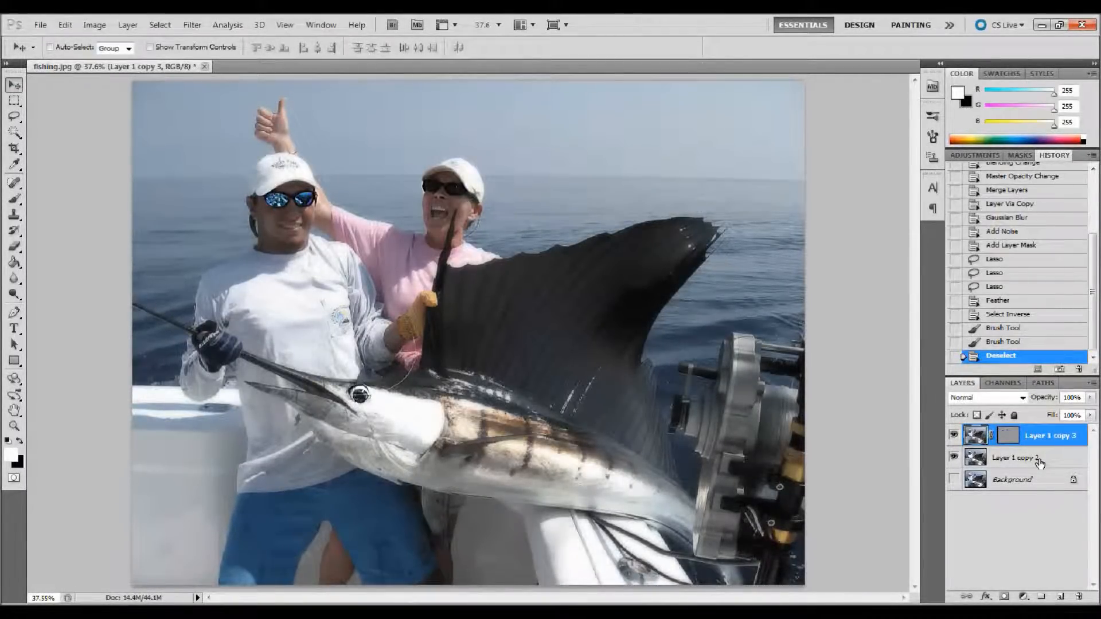
shift+click(1040, 461)
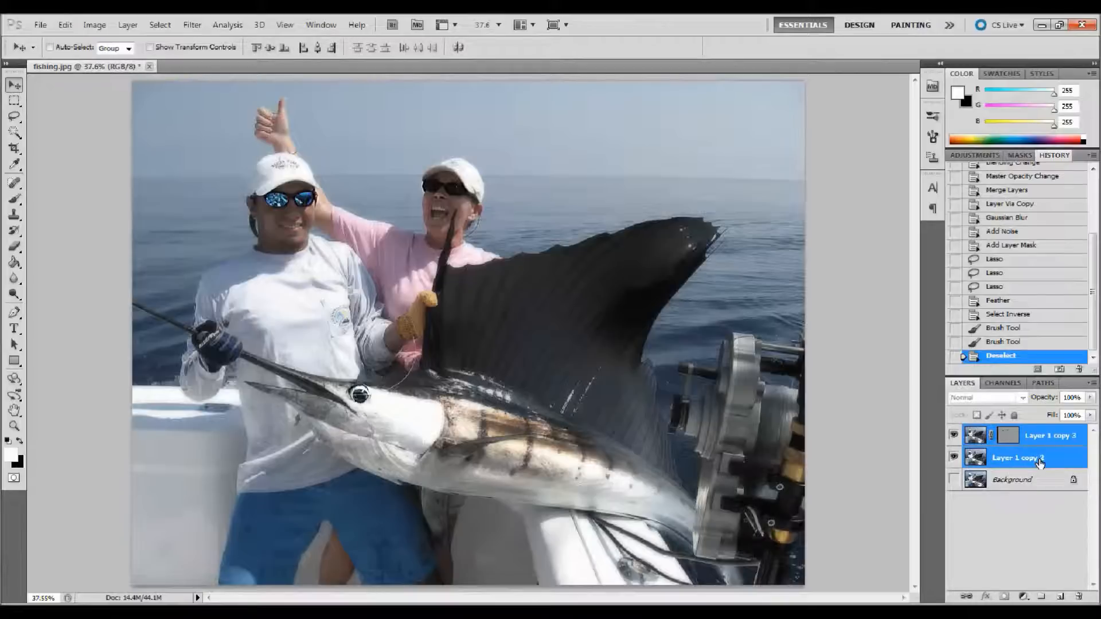
click(131, 27)
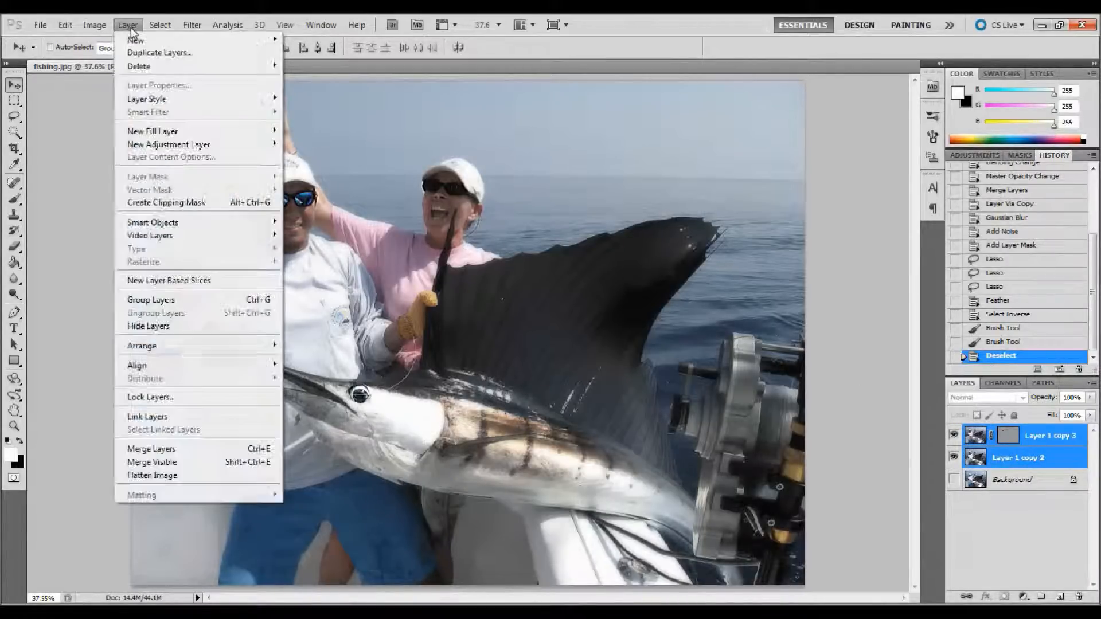
click(174, 448)
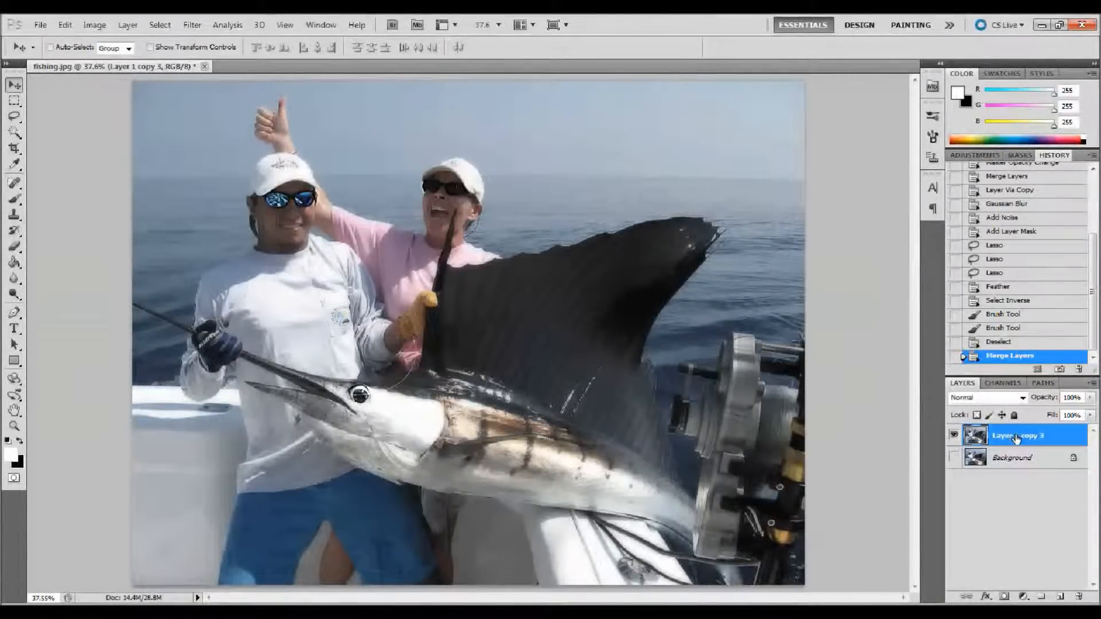
- Apply an Unsharp Mask to the merged layer with amount 100%, radius 30 pixels and threshold 0
click(190, 25)
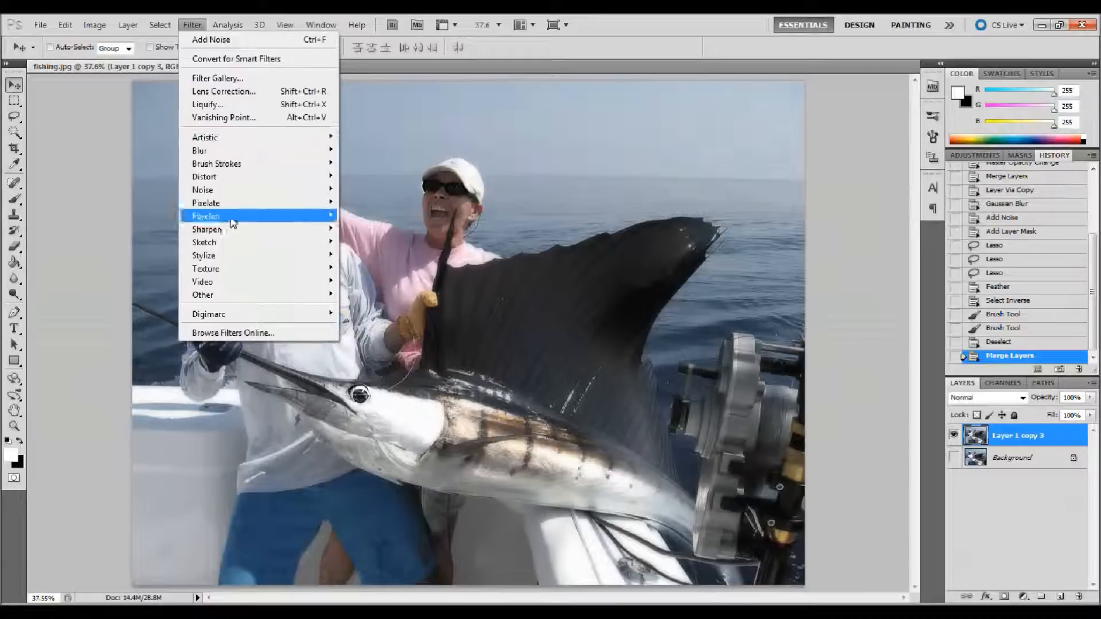
mouse_move(232, 228)
click(377, 280)
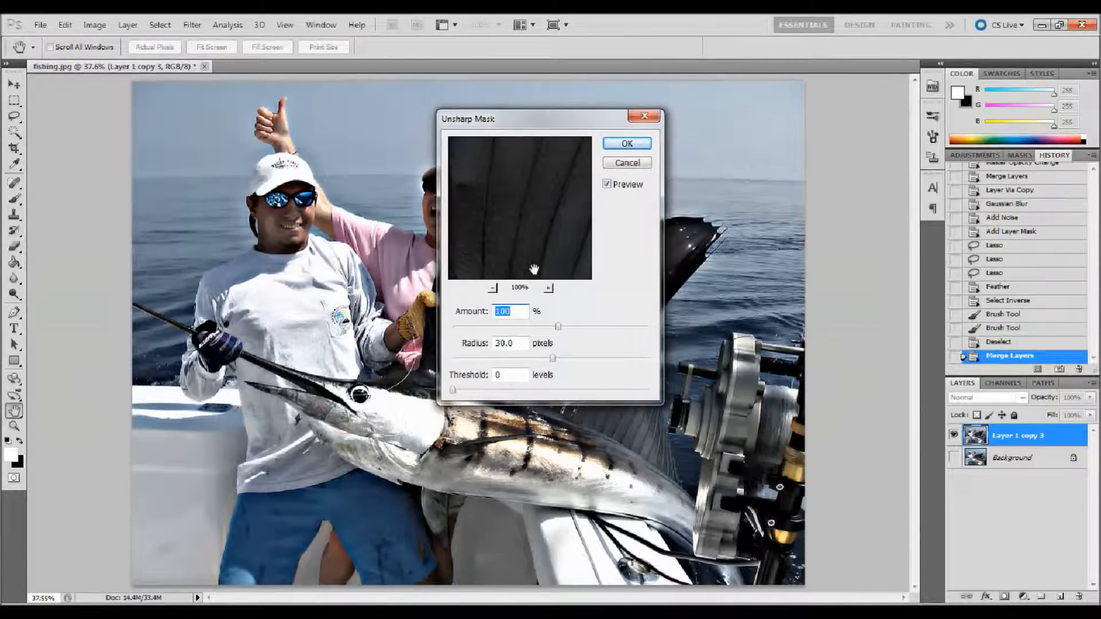
click(626, 143)
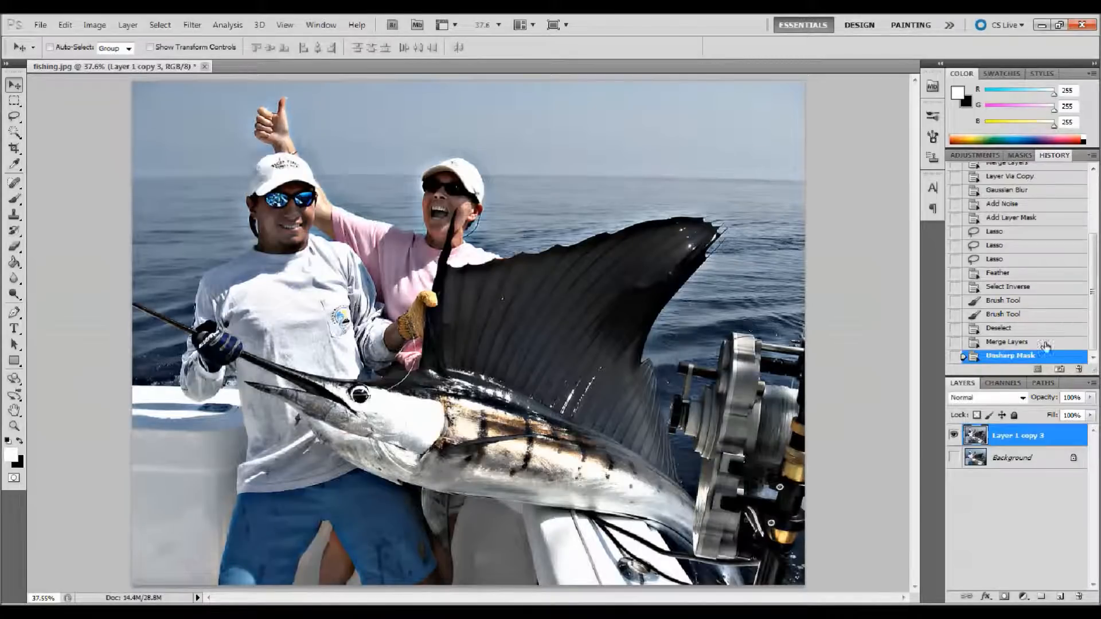
- Compare the original fishing.jpg snapshot with the Unsharp Mask history state twice, ending on the sharpened version
drag(1092, 328, 1092, 270)
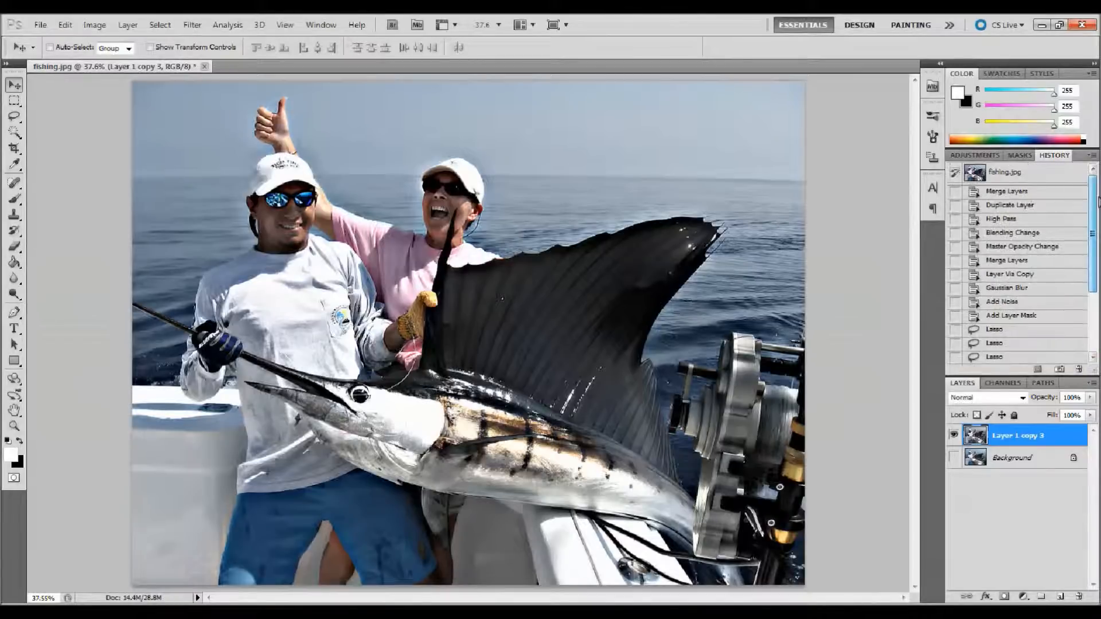
click(1037, 180)
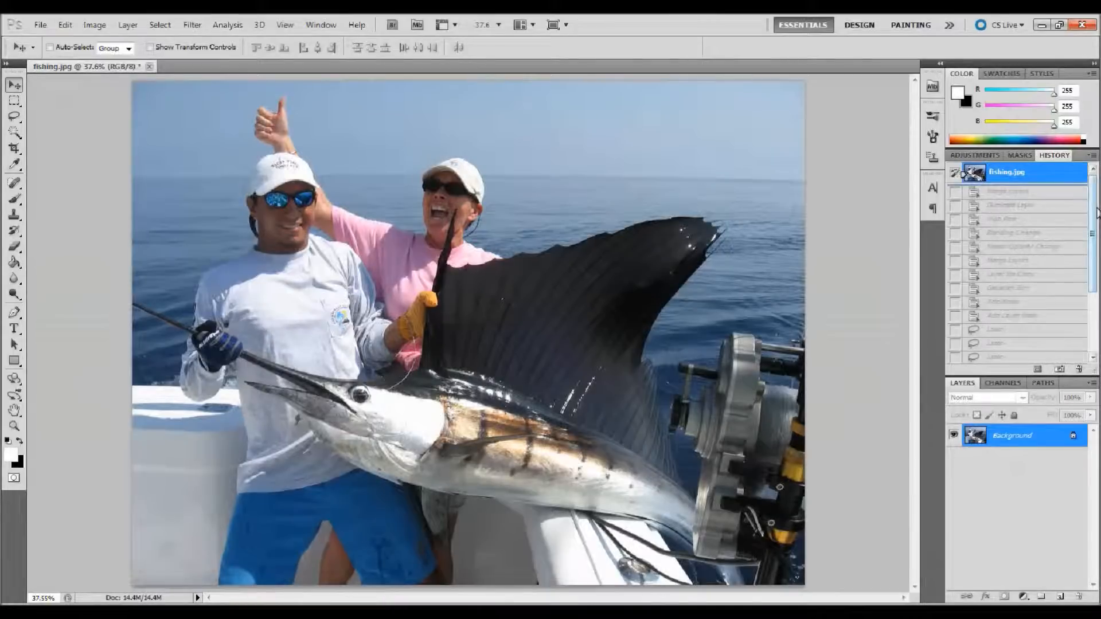
scroll(1027, 321, down, 5)
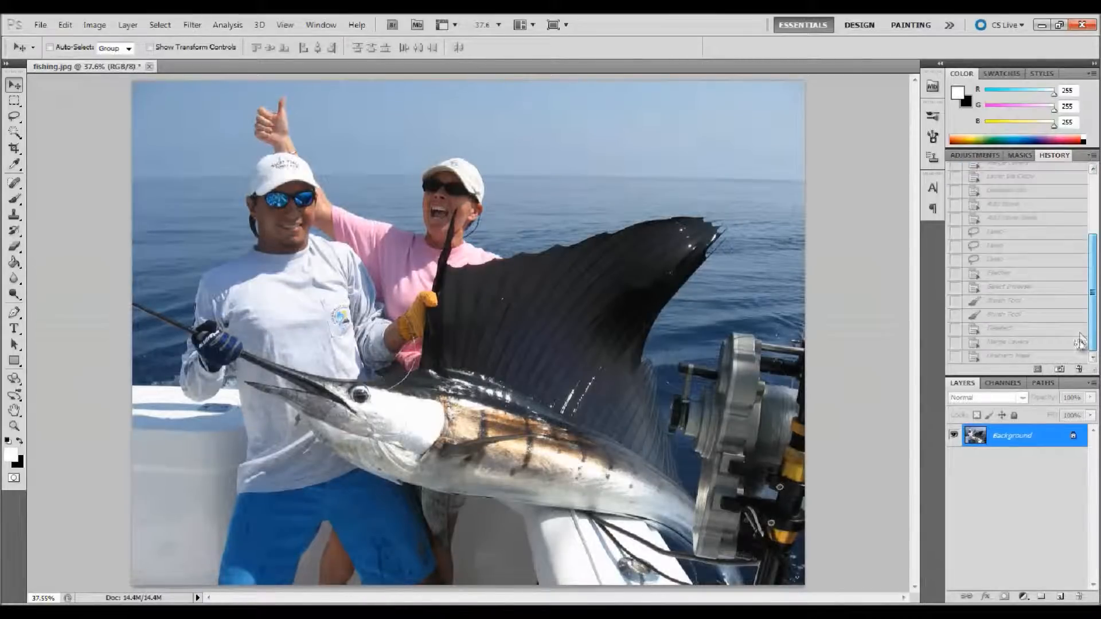
click(1027, 358)
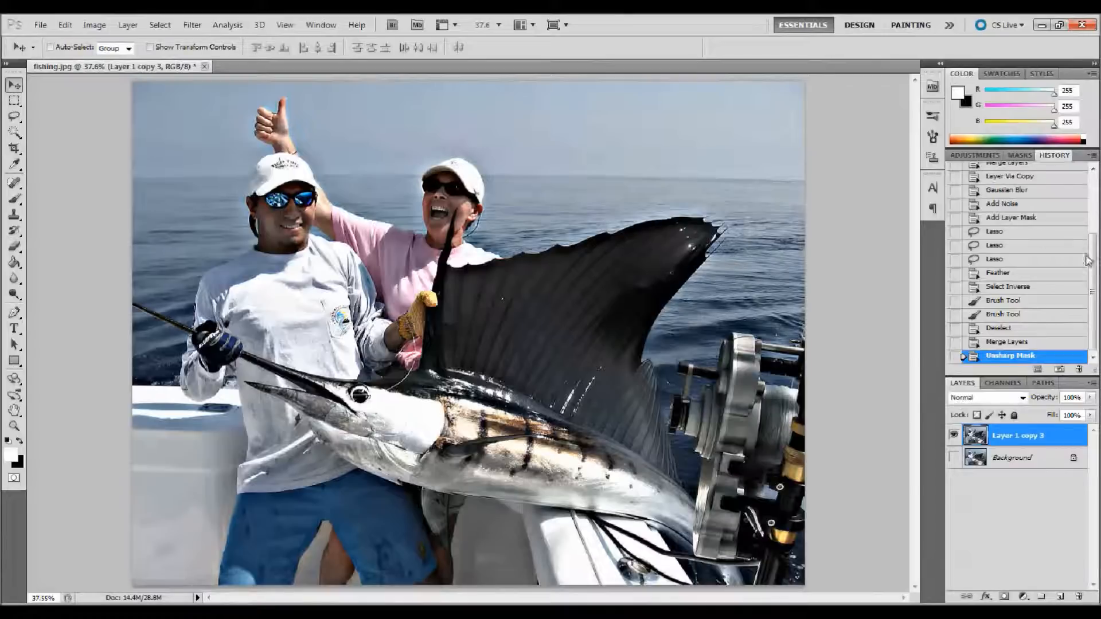
scroll(1082, 258, up, 5)
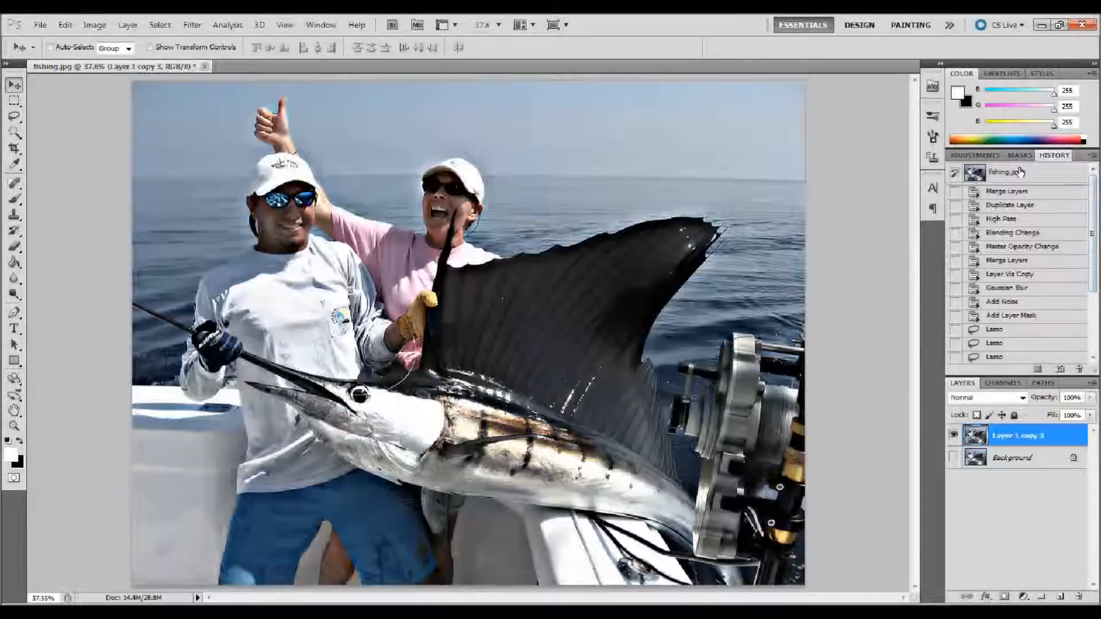
click(1019, 172)
scroll(1092, 202, down, 5)
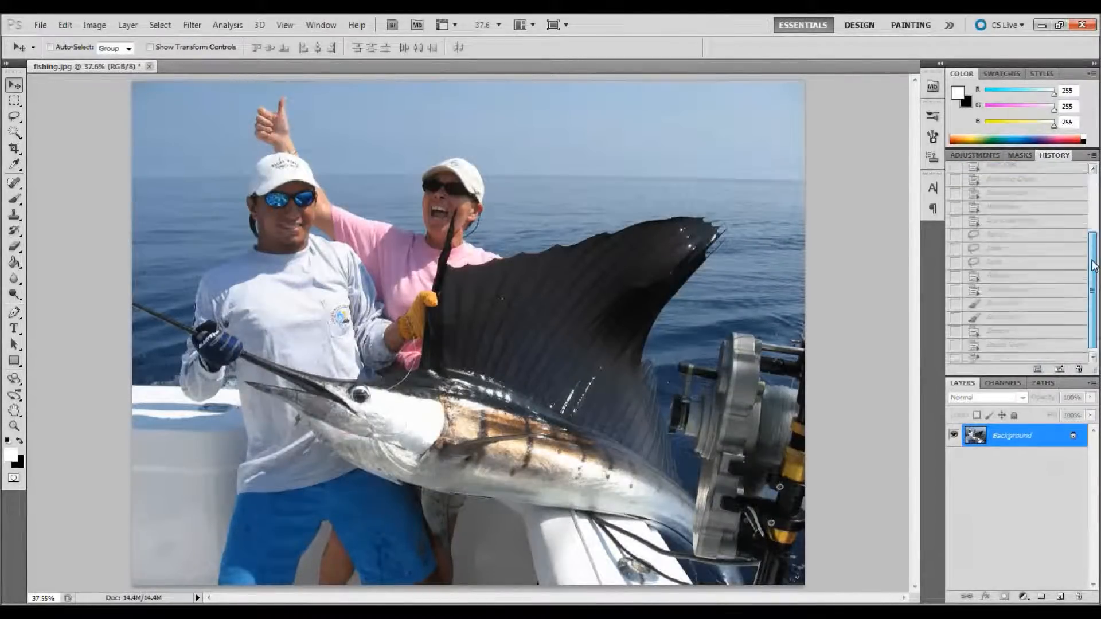
click(1023, 356)
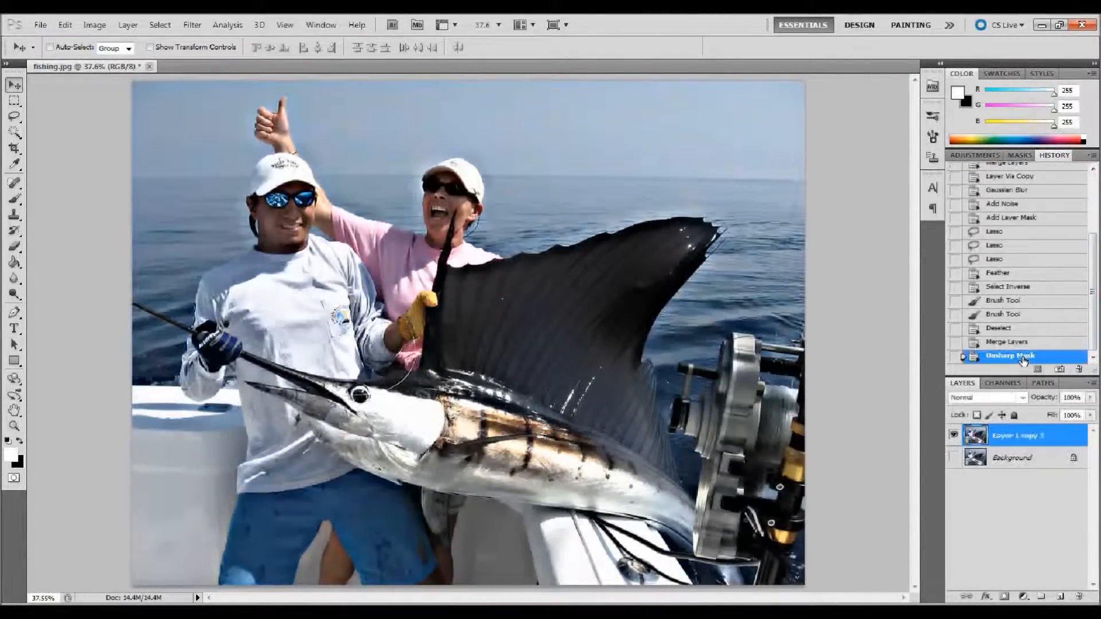